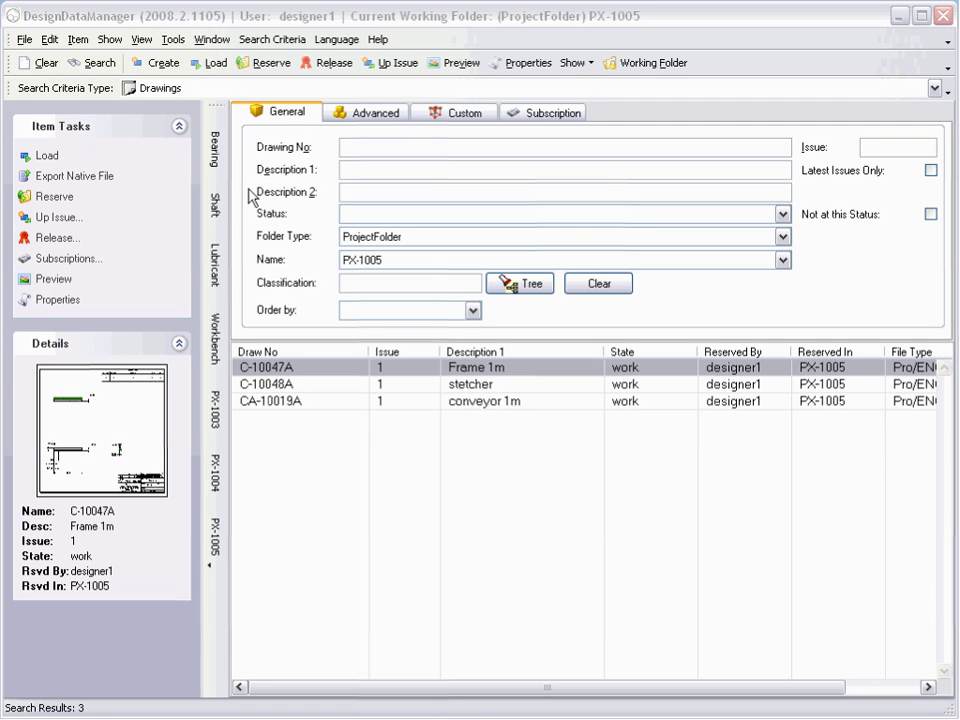
- Load the conveyor 1m assembly CA-10019A from the DesignDataManager search results into Pro/ENGINEER
click(279, 405)
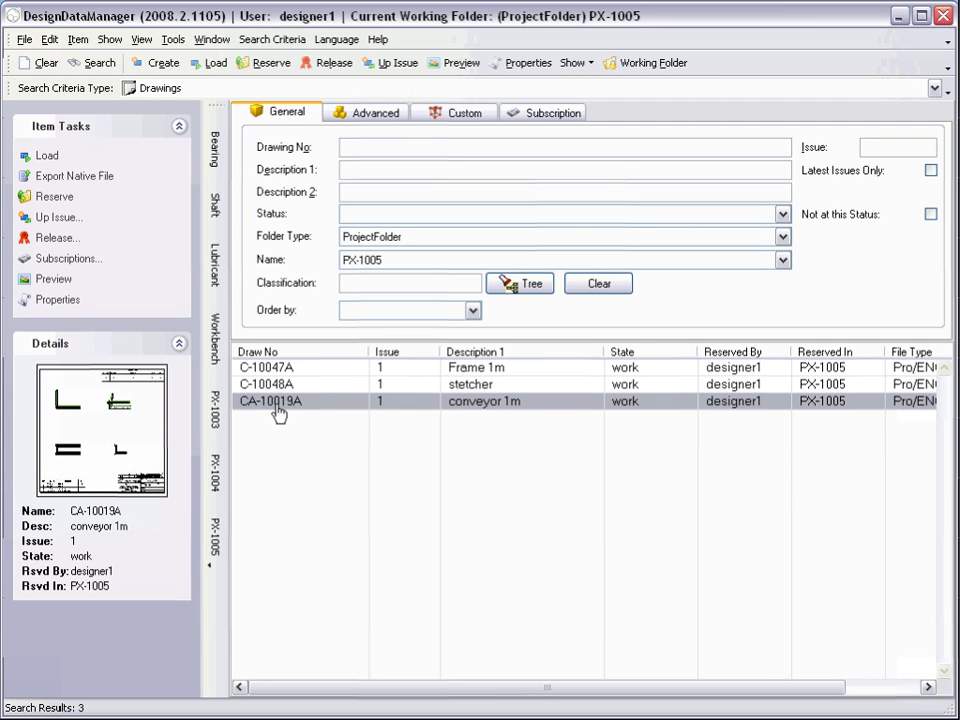
click(45, 157)
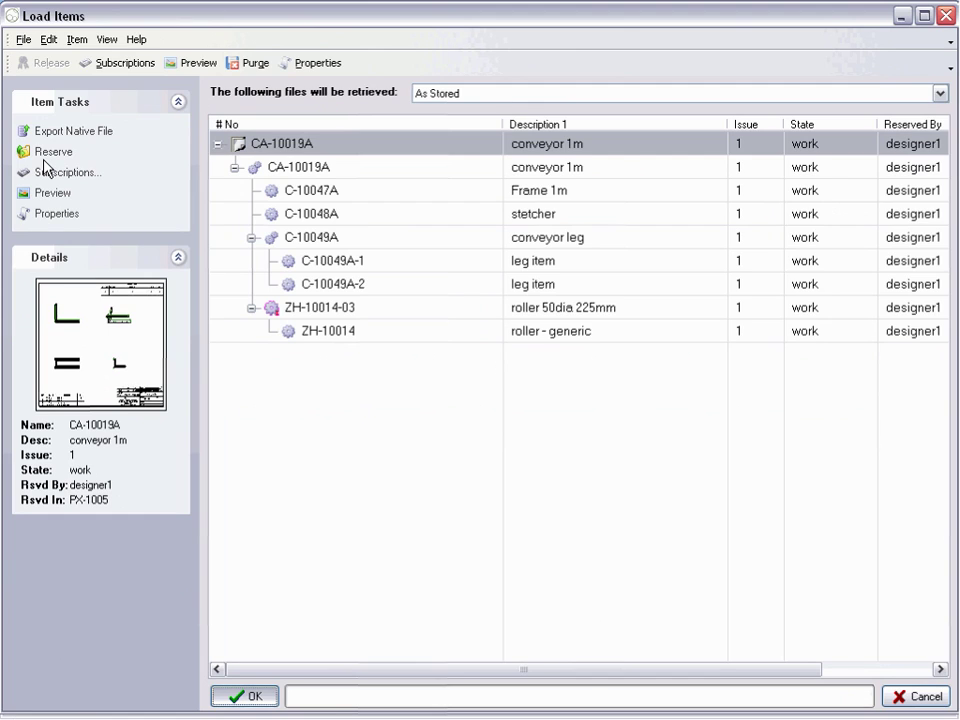
click(250, 695)
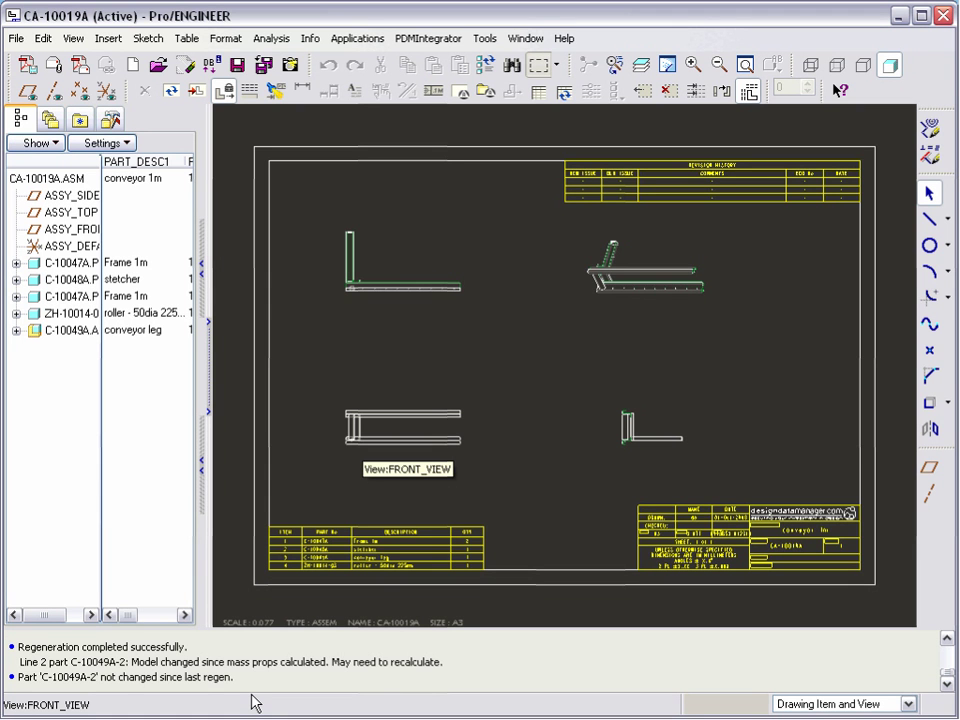
click(436, 40)
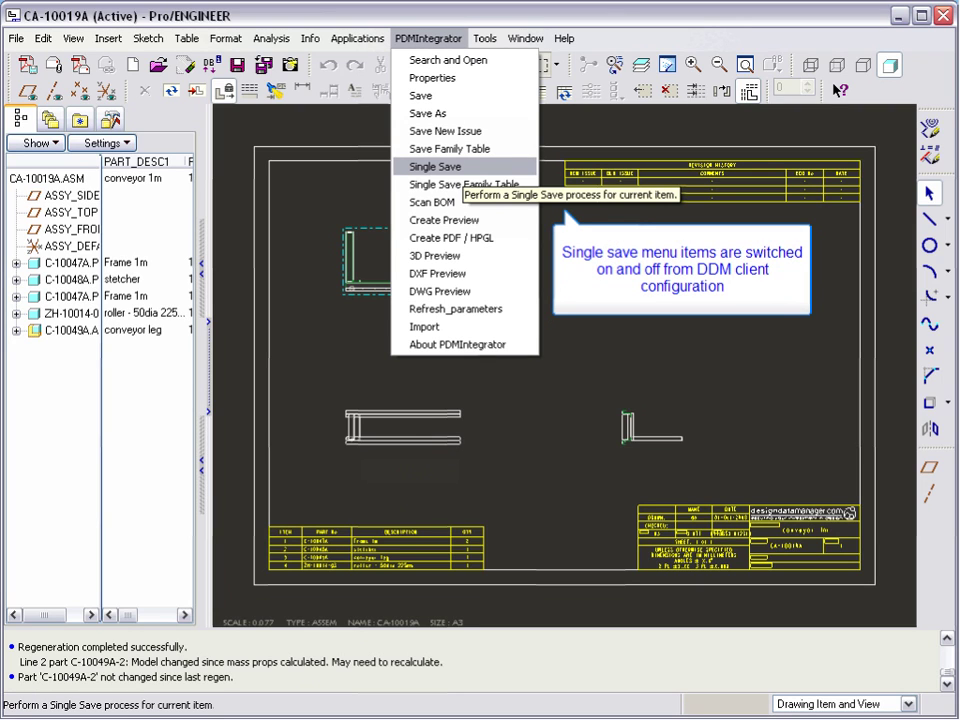
click(437, 45)
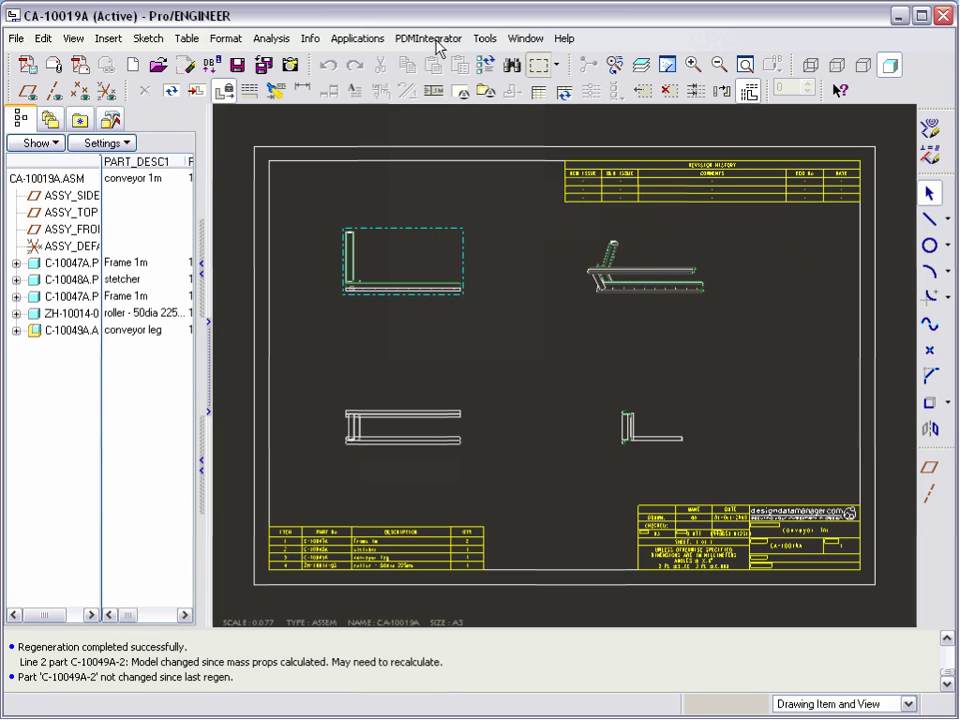
right_click(48, 178)
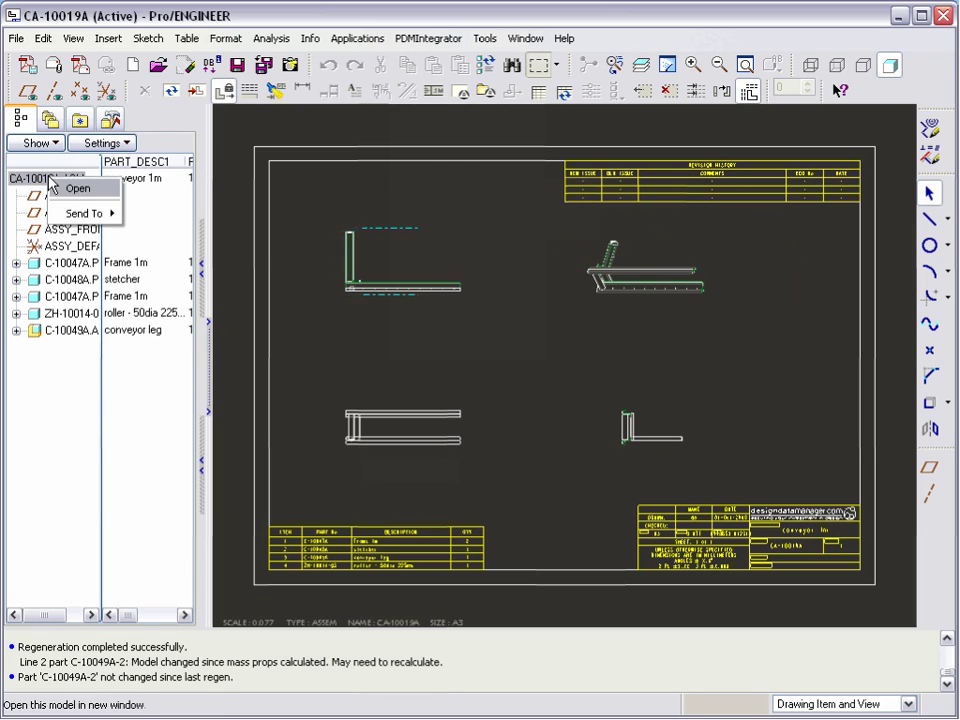
- Change the stretcher's width dimension from 240 to 340 and regenerate the conveyor assembly
click(74, 190)
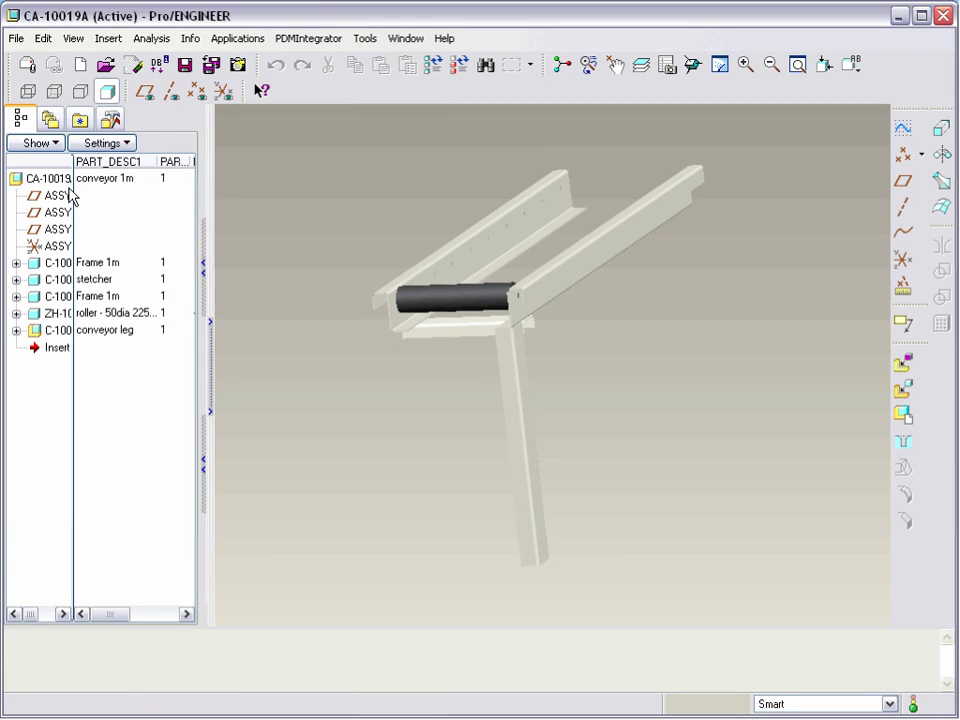
click(15, 279)
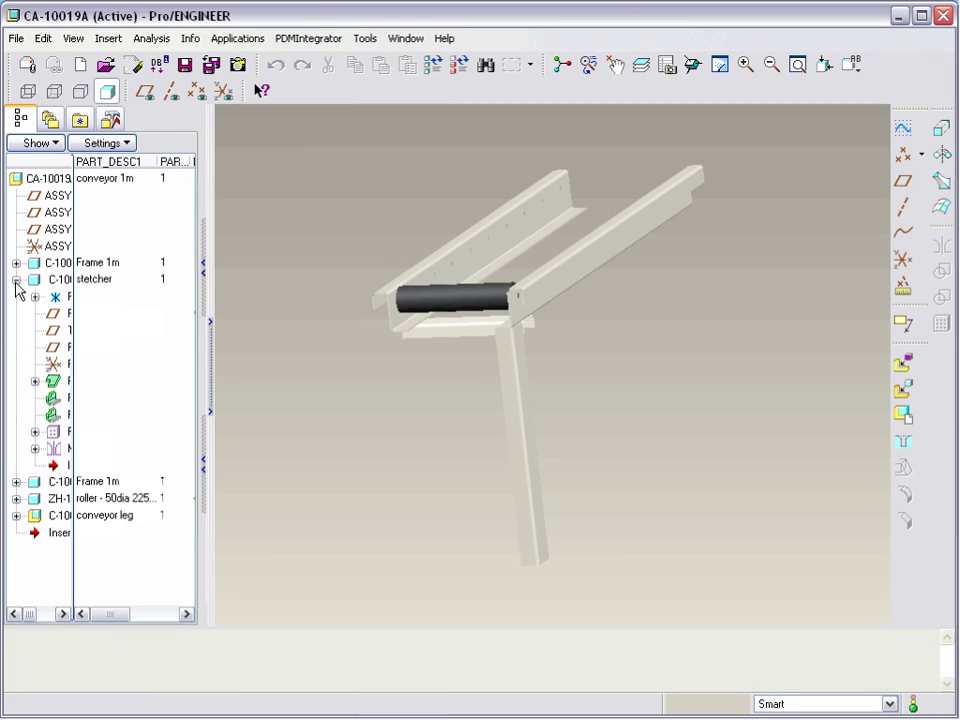
click(58, 380)
right_click(58, 381)
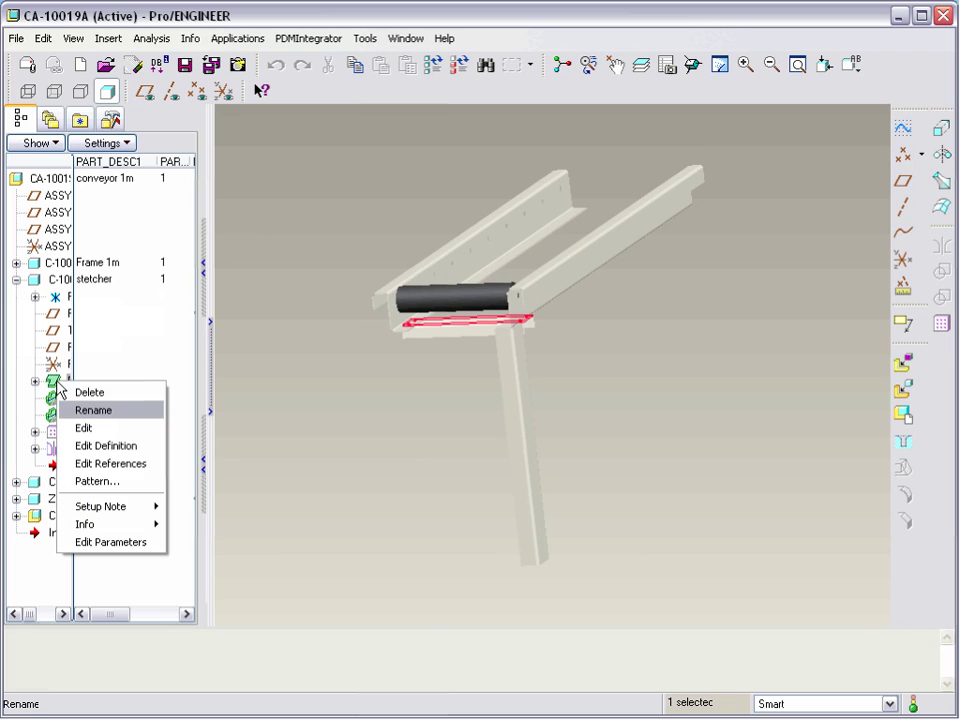
click(84, 428)
double_click(447, 340)
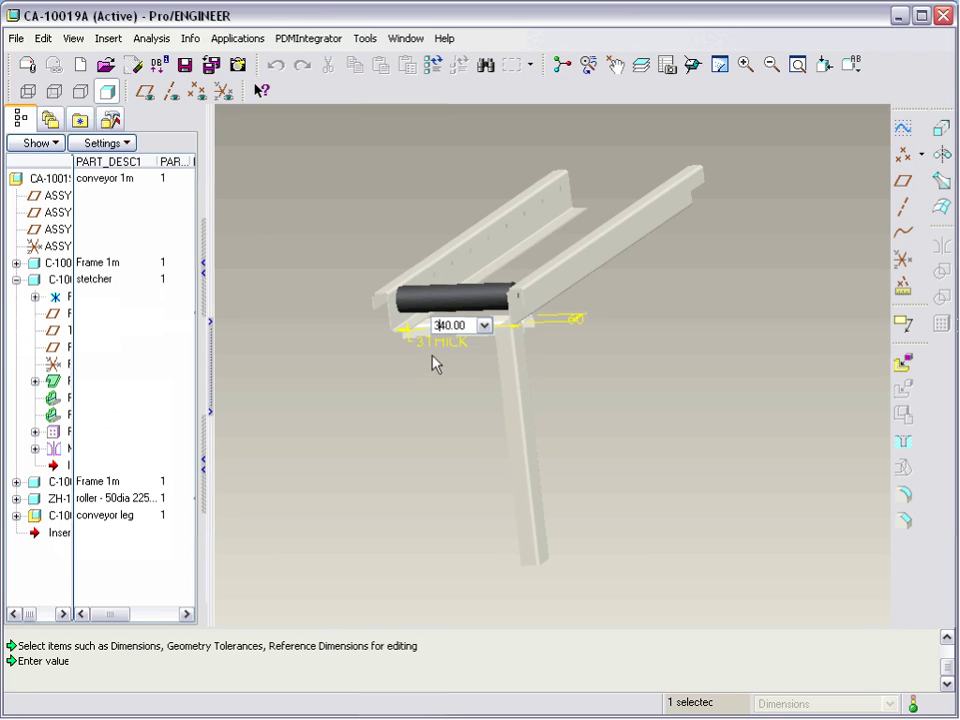
key(Return)
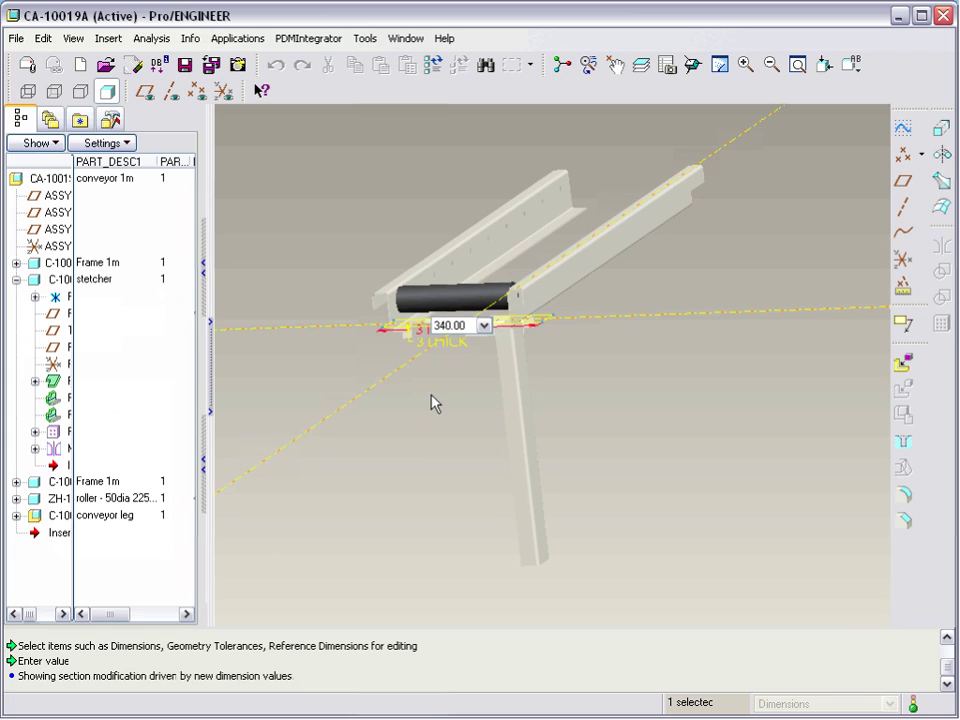
click(434, 66)
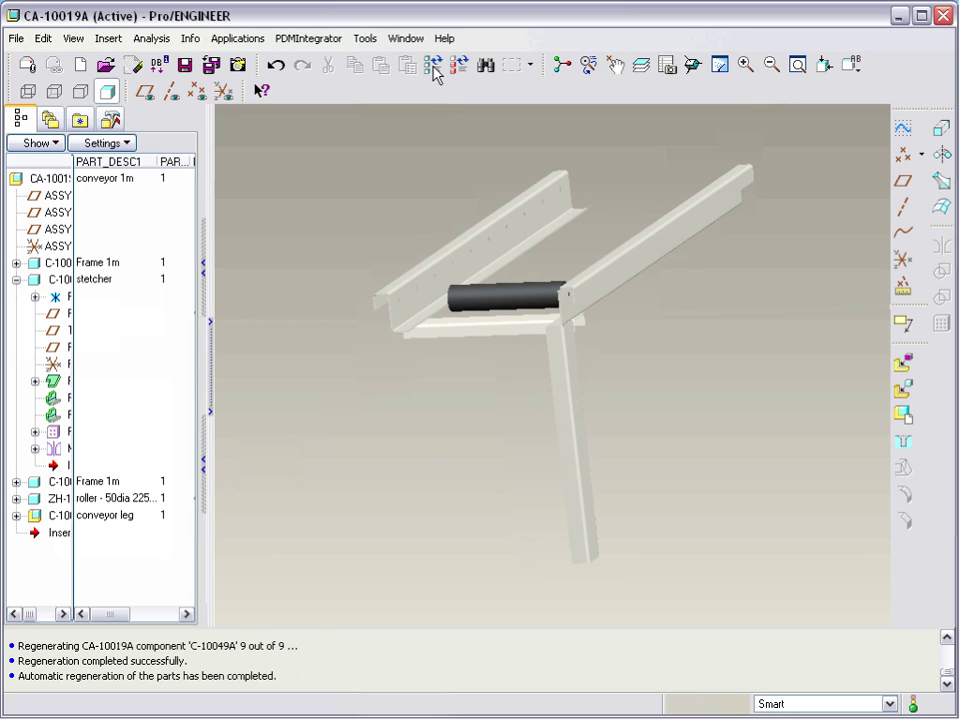
- Open the generic version of roller part zh-10014.prt from the In Session files
click(14, 36)
click(129, 80)
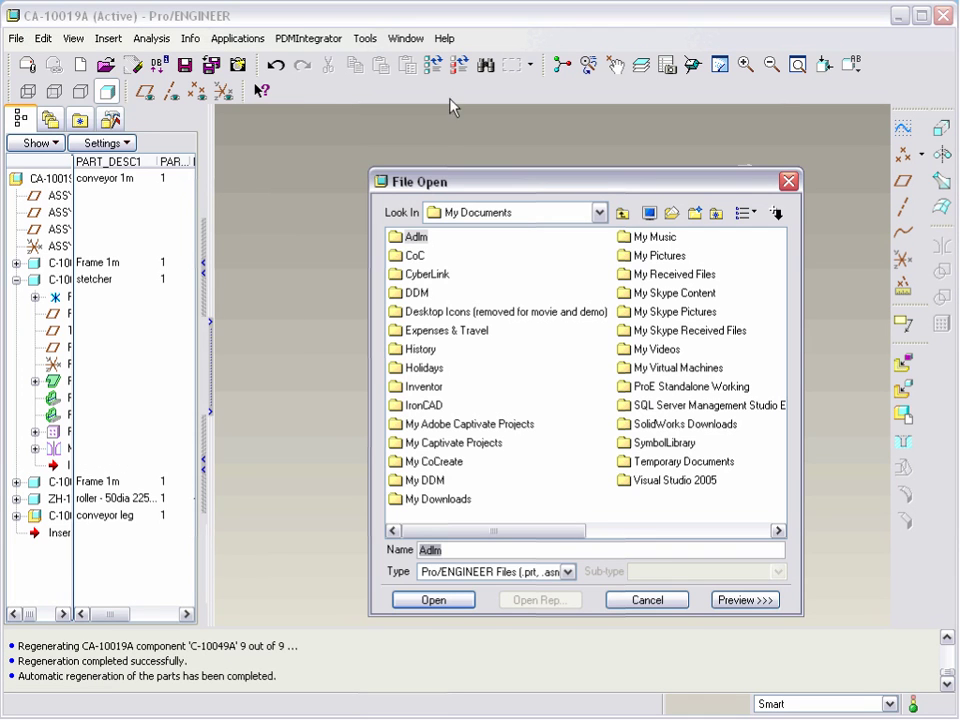
click(649, 212)
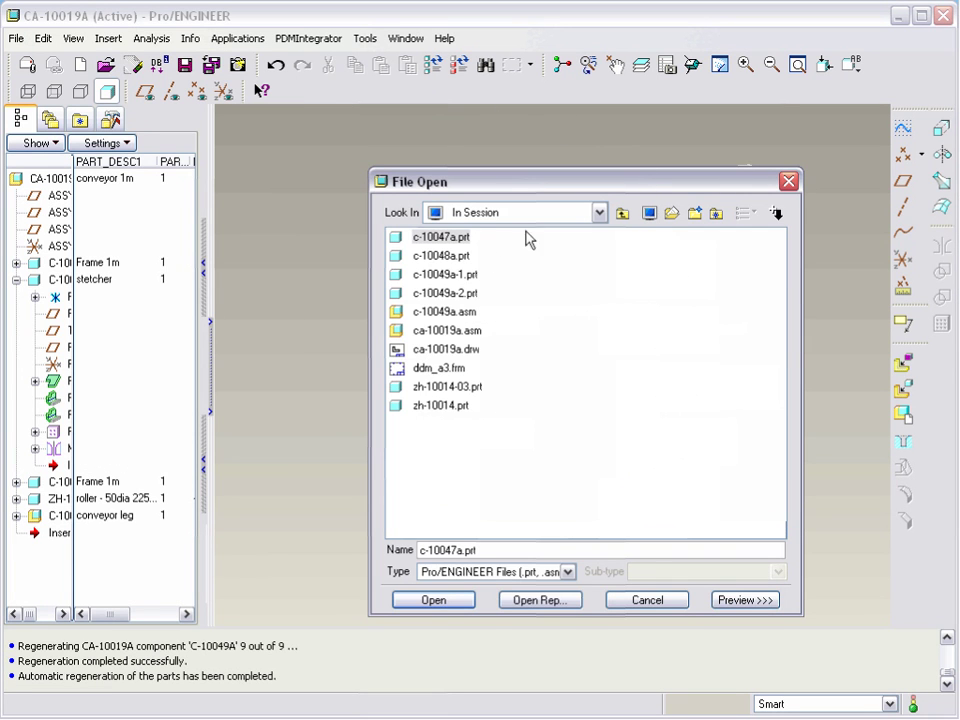
click(426, 408)
double_click(426, 408)
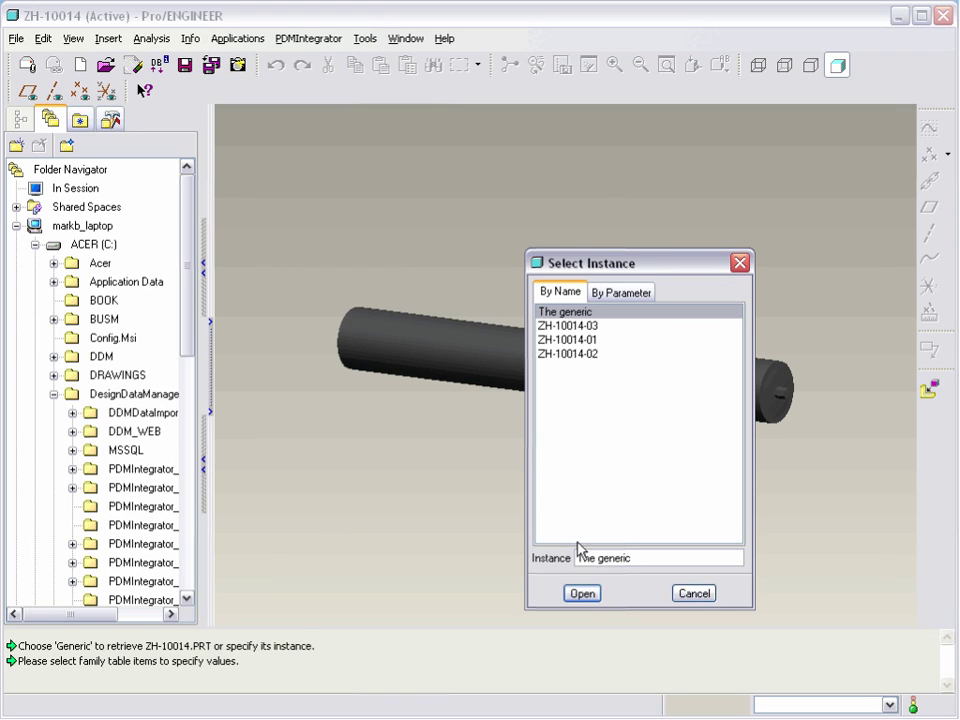
click(582, 594)
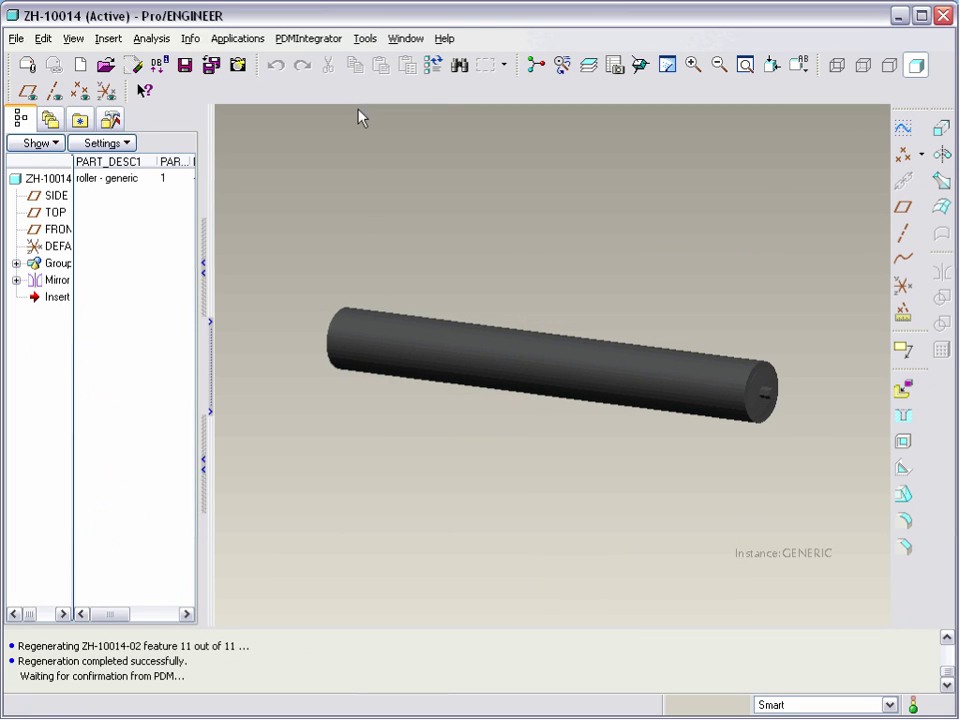
click(365, 39)
- Insert instance ZH-10014_INST into the roller family table with HALF_LEN 162
click(404, 114)
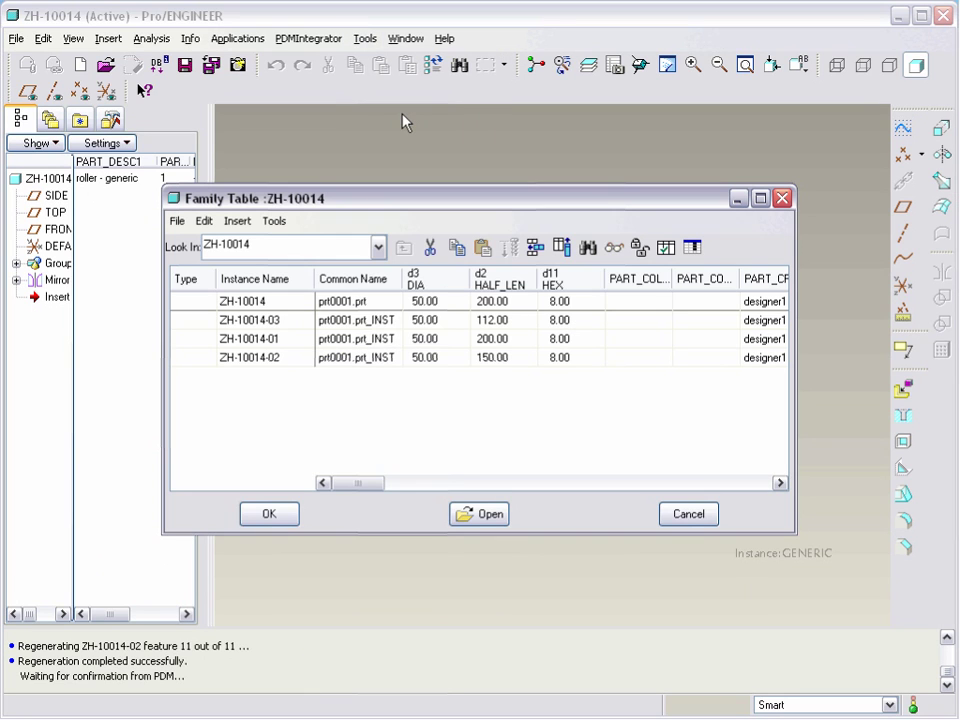
click(263, 357)
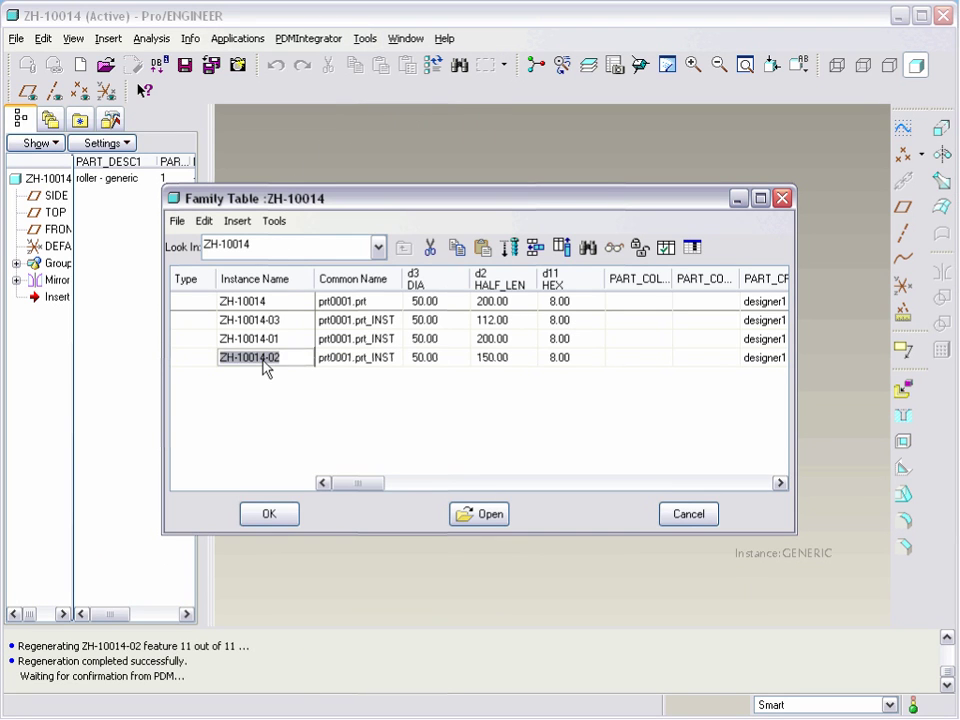
click(534, 248)
click(497, 378)
text(162)
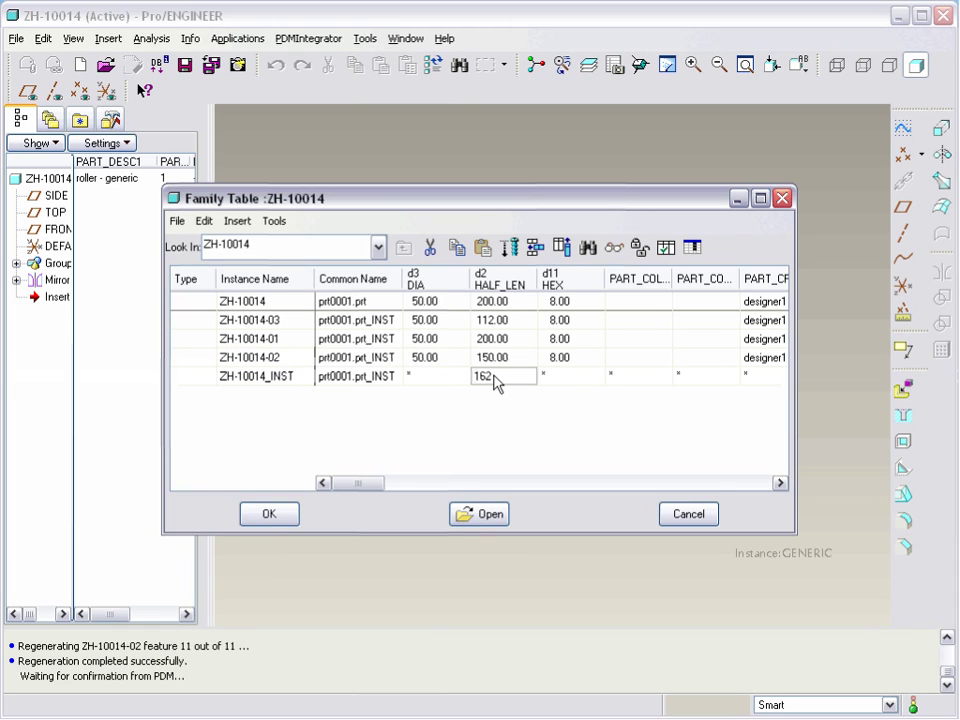
click(641, 483)
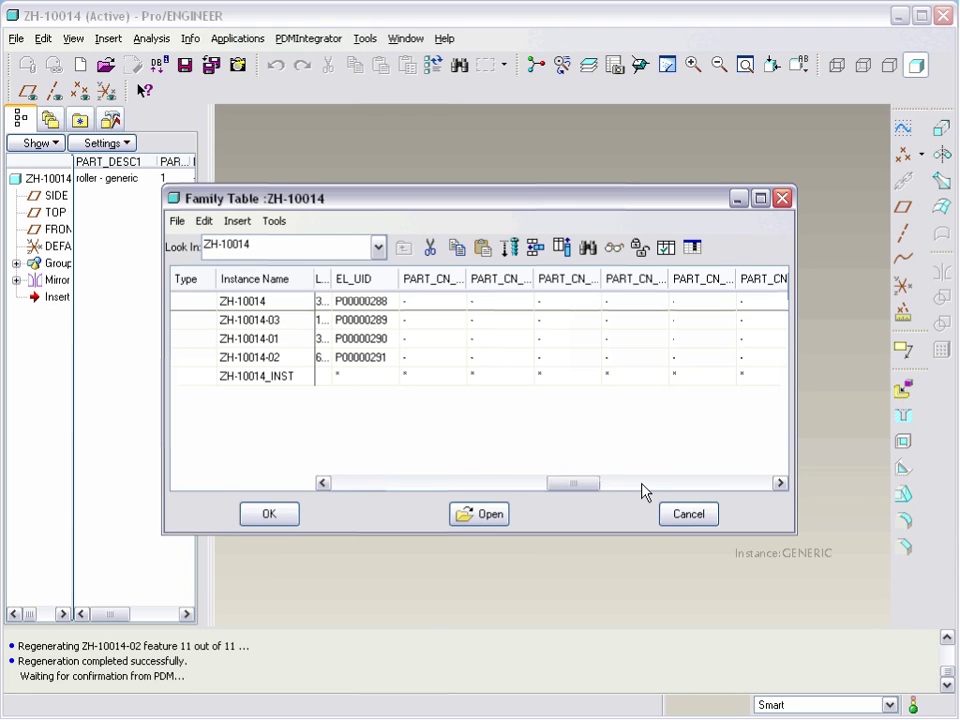
click(364, 380)
click(486, 485)
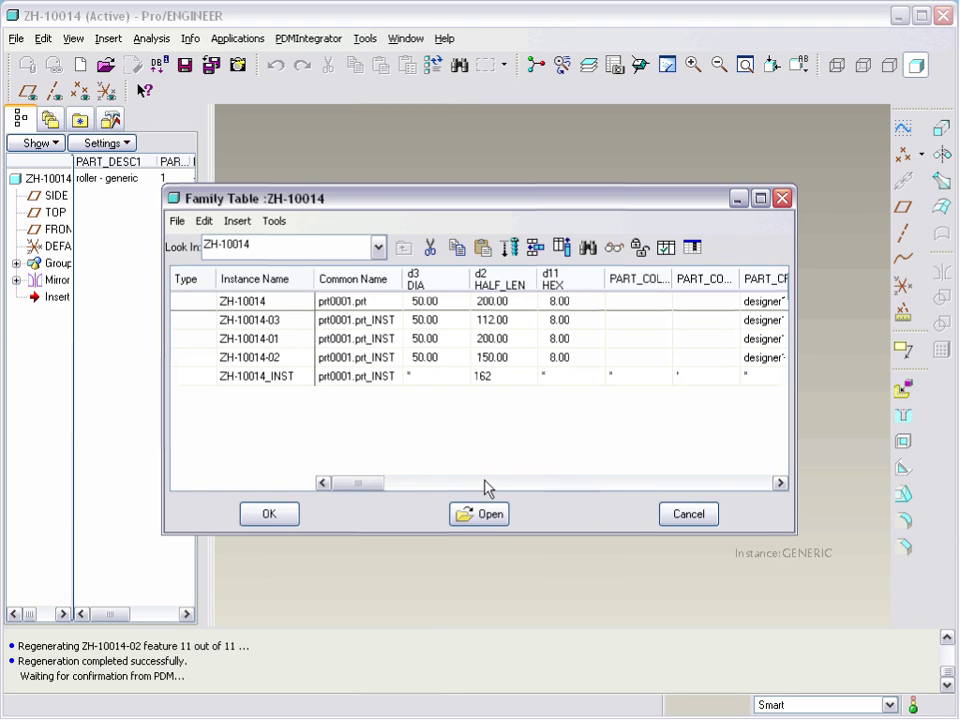
click(273, 515)
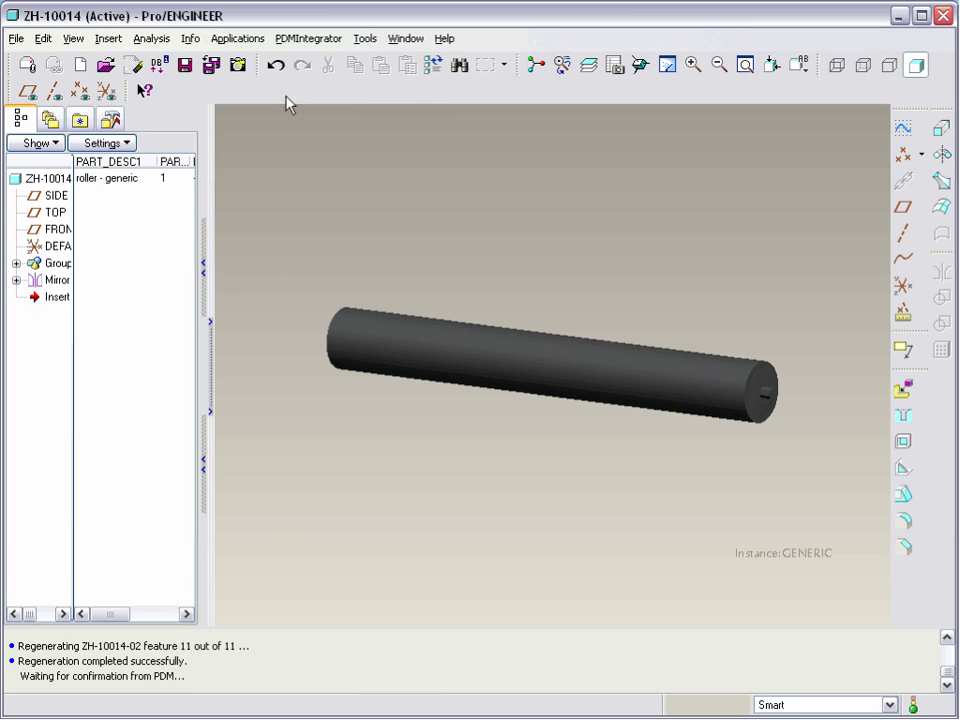
- Single-save the roller family, numbering the new instance ZH-10014-04 with description 'roller 50dia 325mm'
click(295, 40)
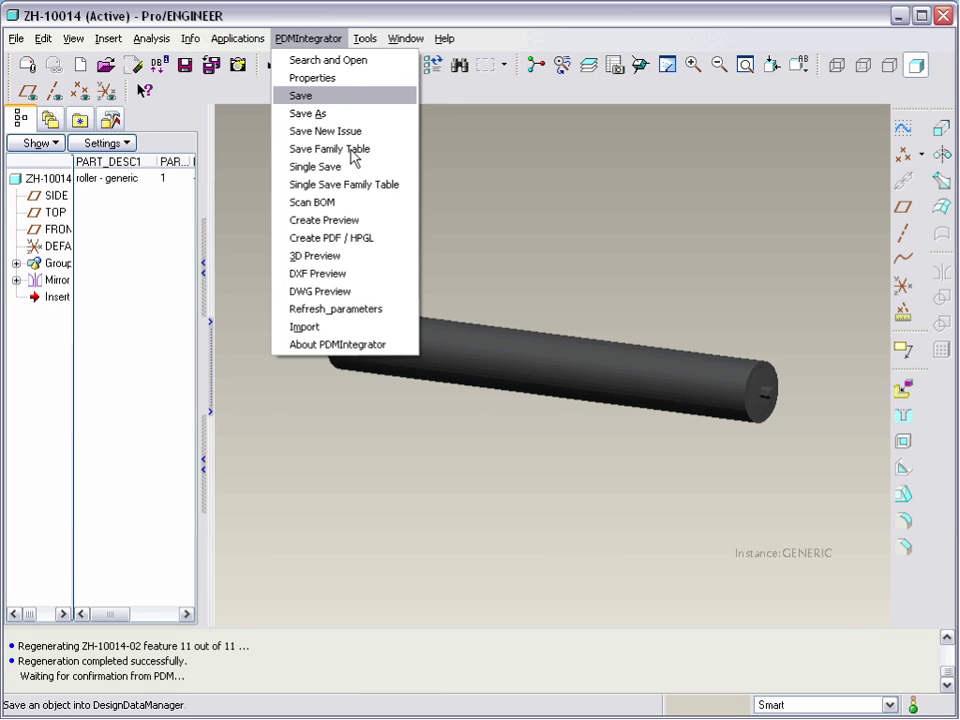
click(353, 189)
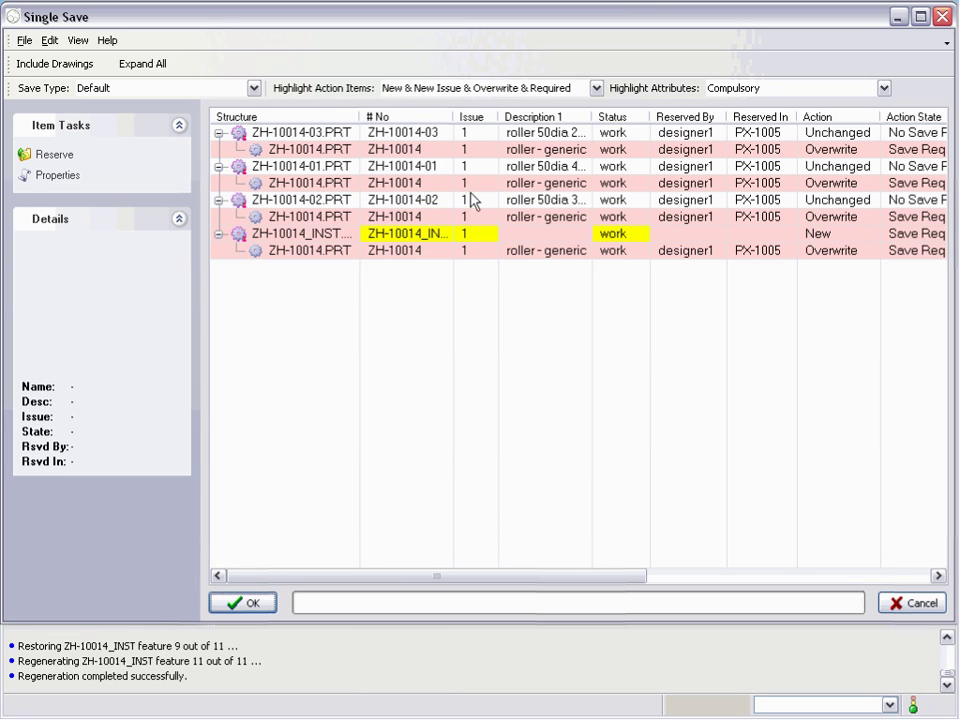
click(523, 238)
text(ro)
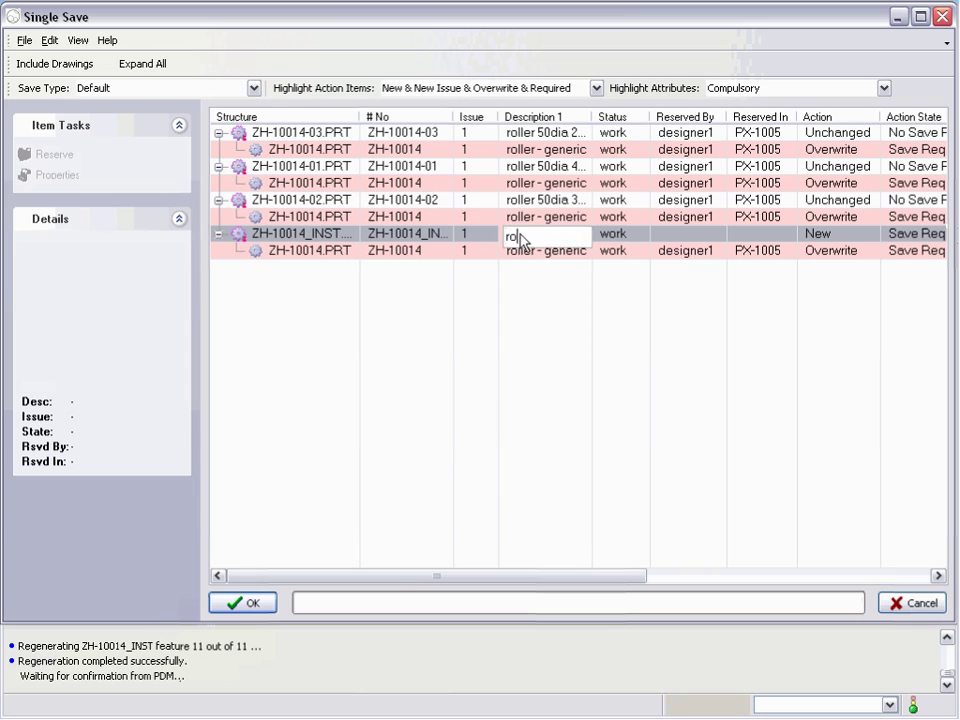
text(ller 50dia 325mm)
key(Return)
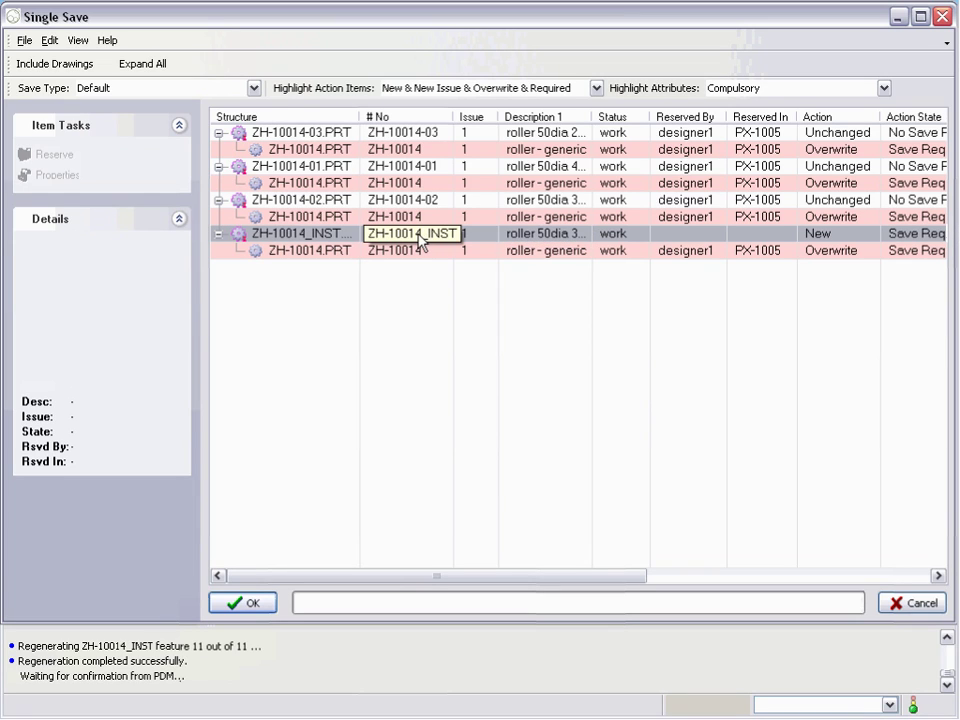
click(420, 236)
key(BackSpace)
key(BackSpace)
key(BackSpace)
key(BackSpace)
key(BackSpace)
text(-04)
key(Return)
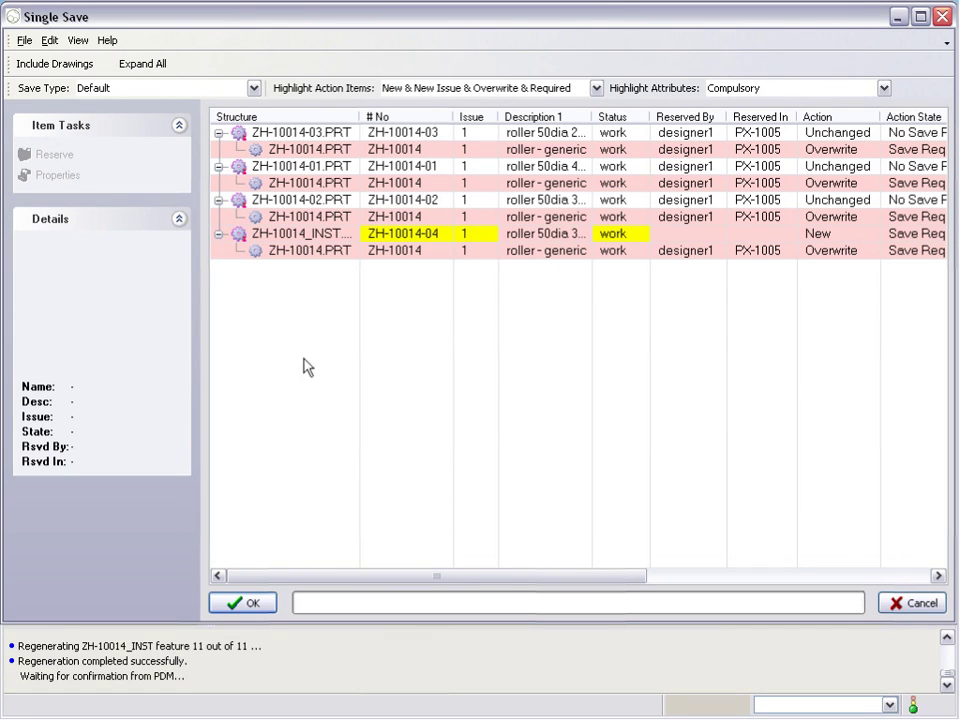
click(246, 604)
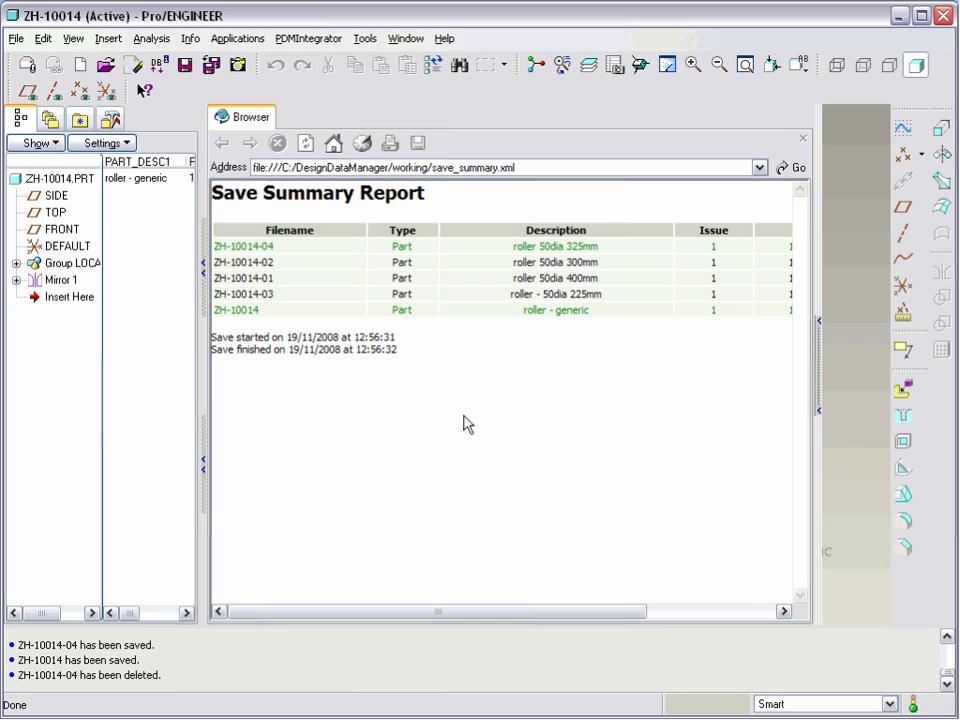
- Close the save summary report and switch to the CA-10019A assembly window
click(820, 358)
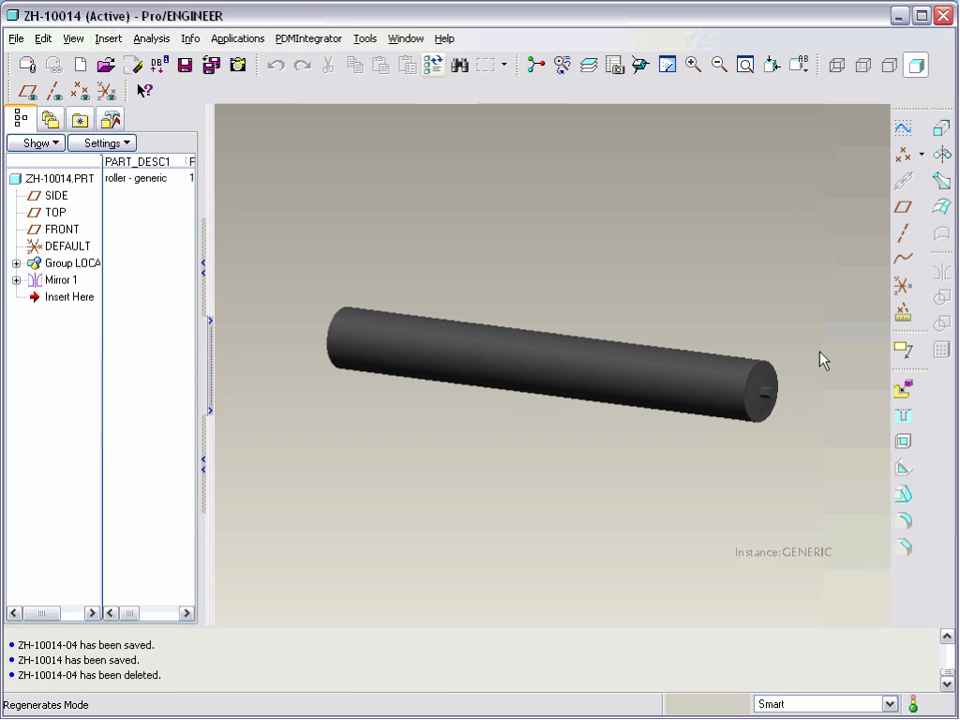
click(405, 38)
click(450, 226)
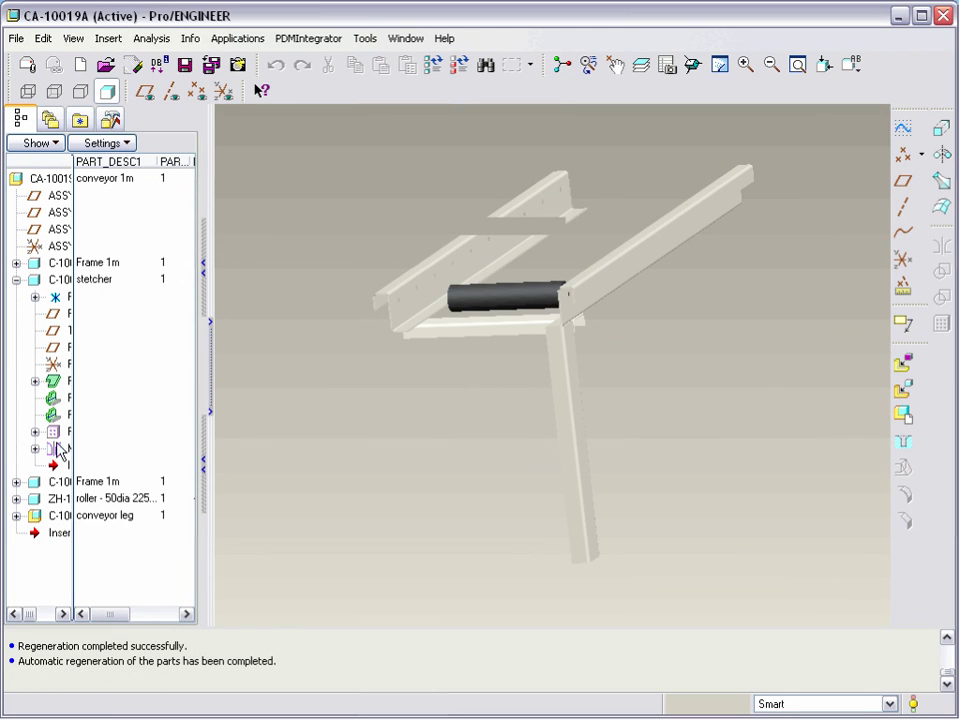
- Replace the assembly's roller with family instance ZH-10014-04
right_click(55, 500)
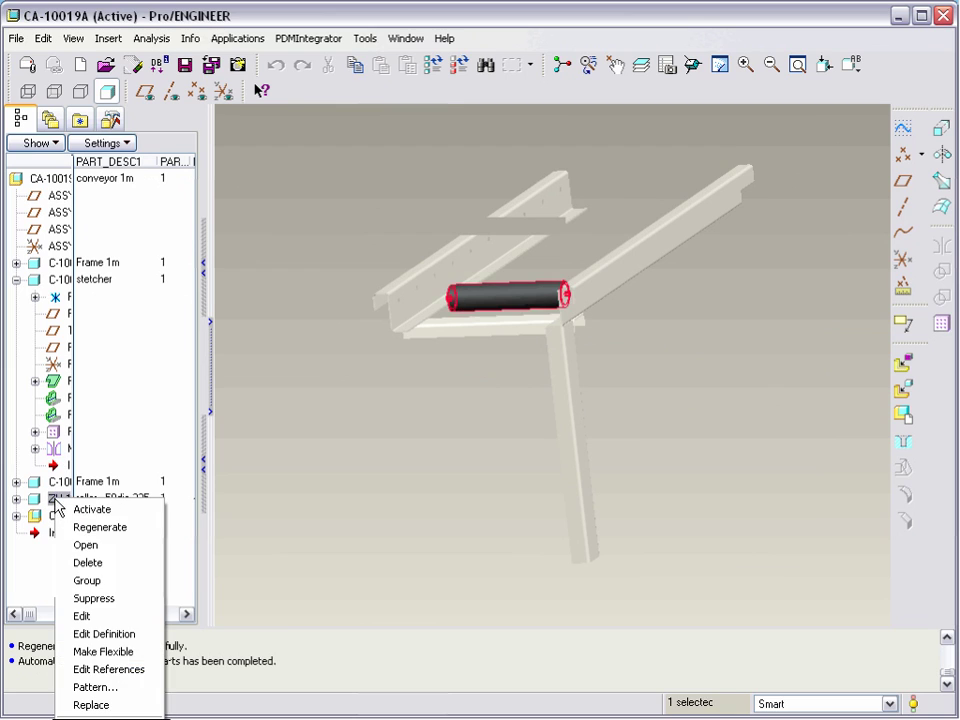
click(80, 705)
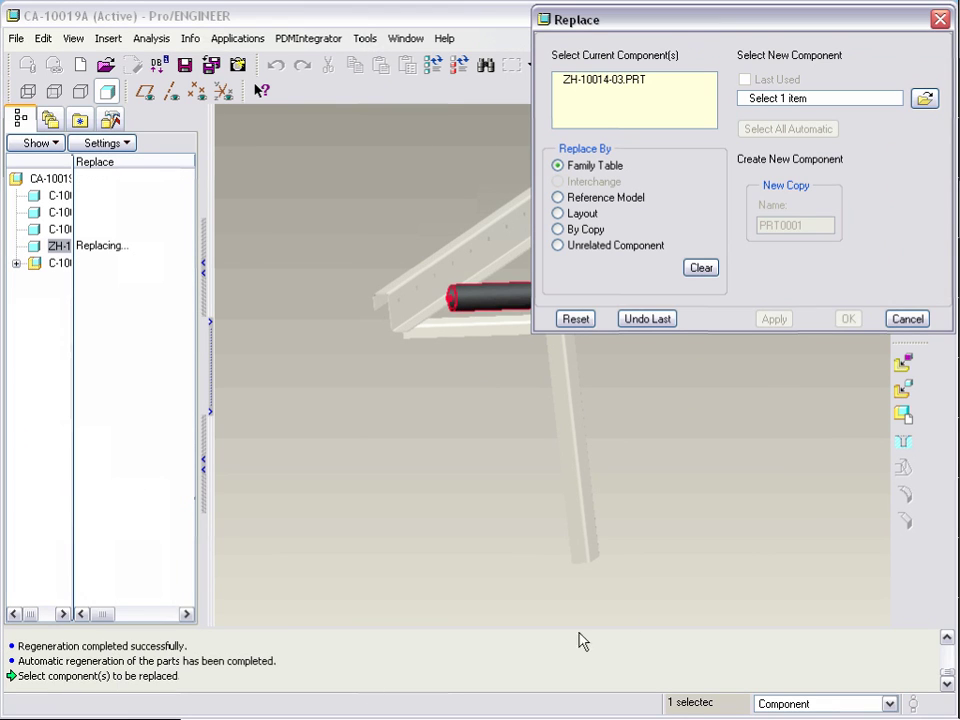
click(925, 99)
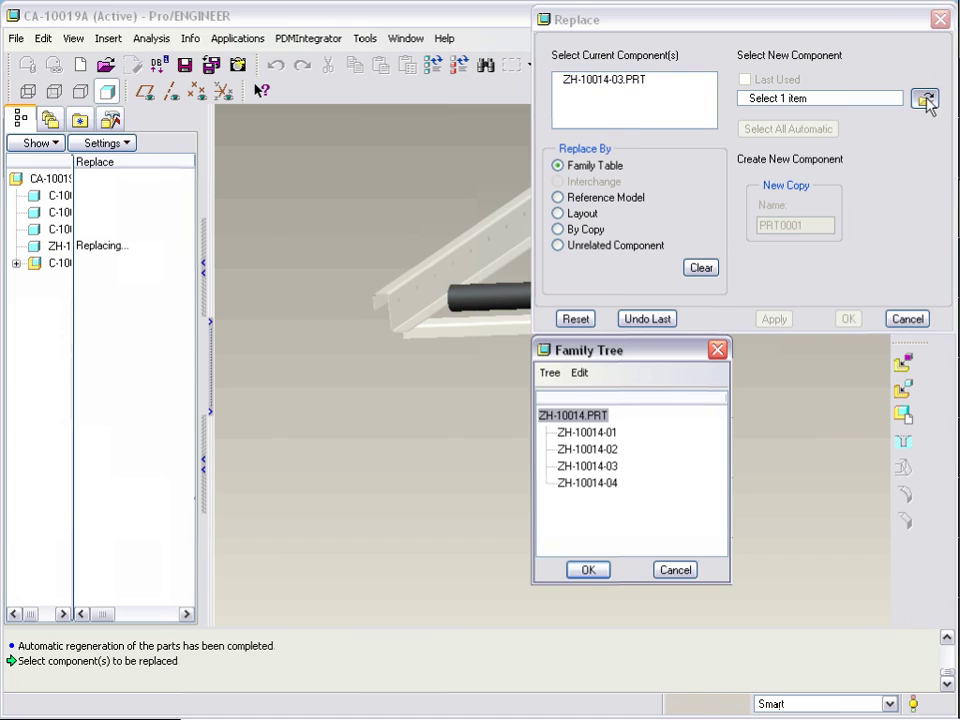
click(586, 483)
click(588, 569)
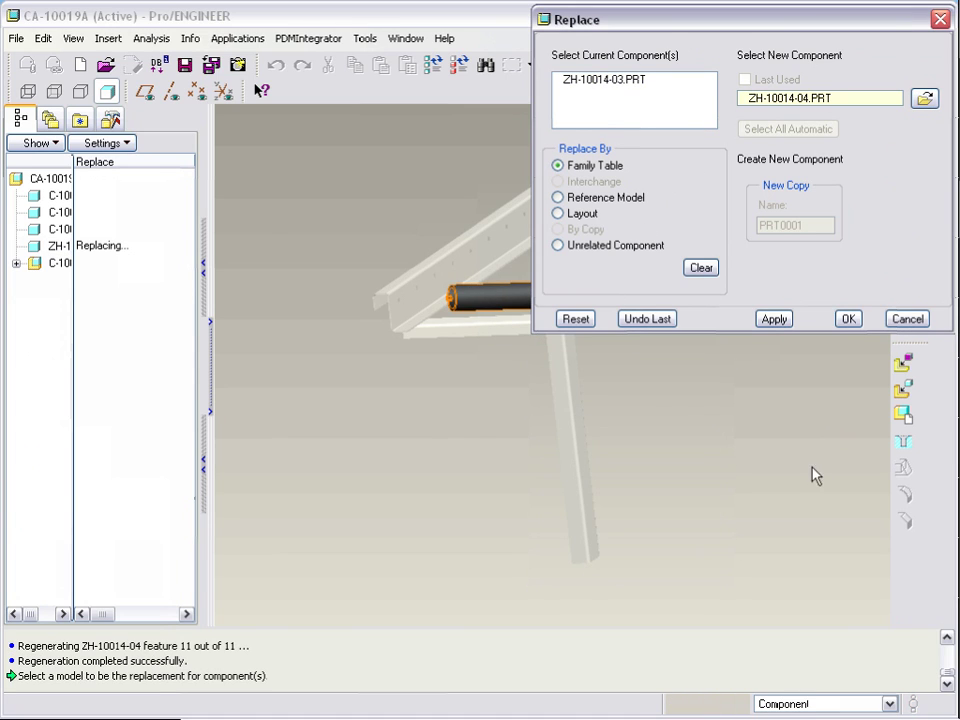
click(848, 319)
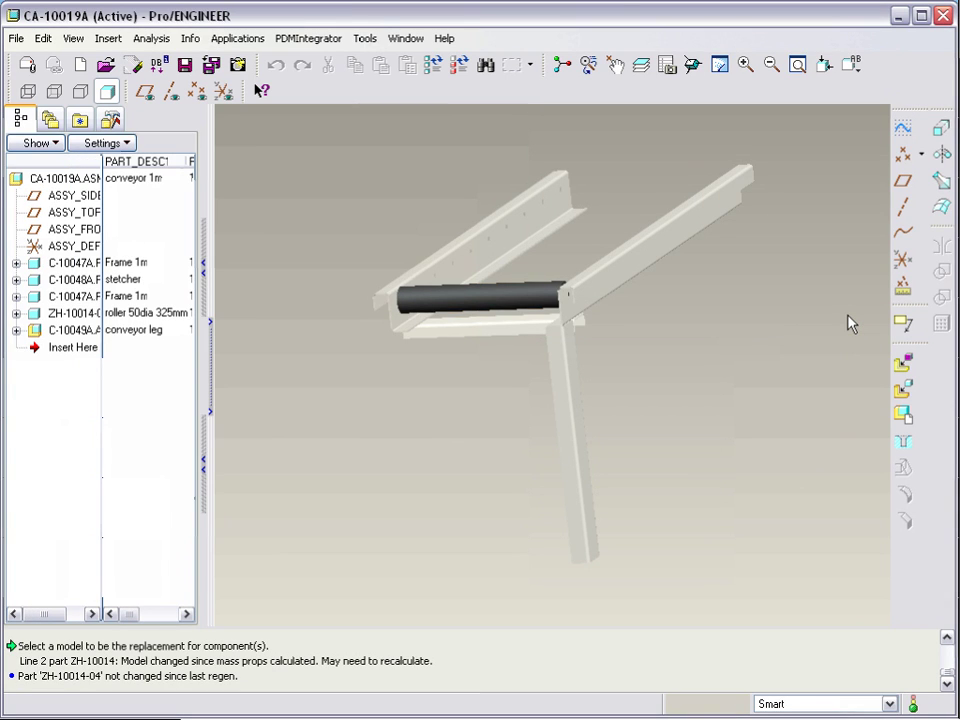
click(401, 38)
- Switch to the CA-10019A drawing and start a PDMIntegrator Single Save with component drawings included
click(444, 208)
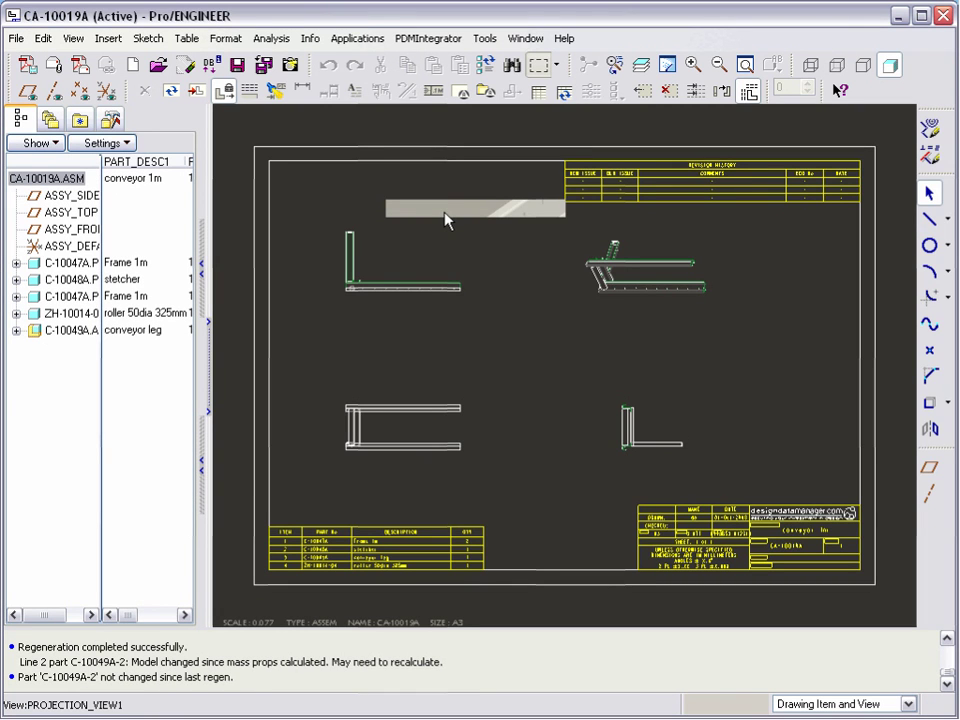
click(428, 38)
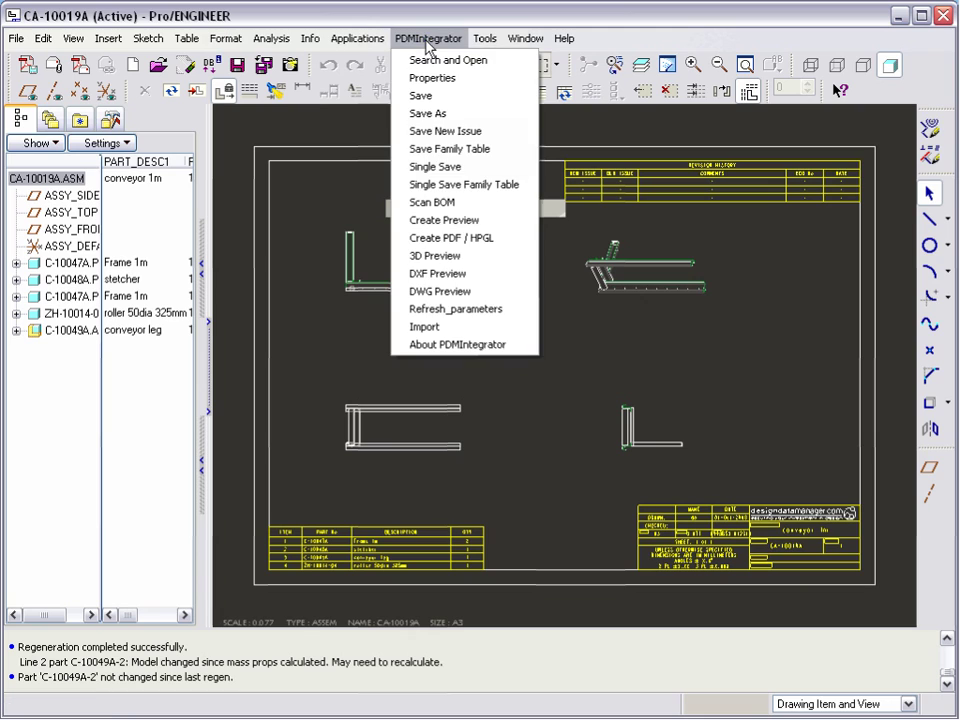
click(446, 168)
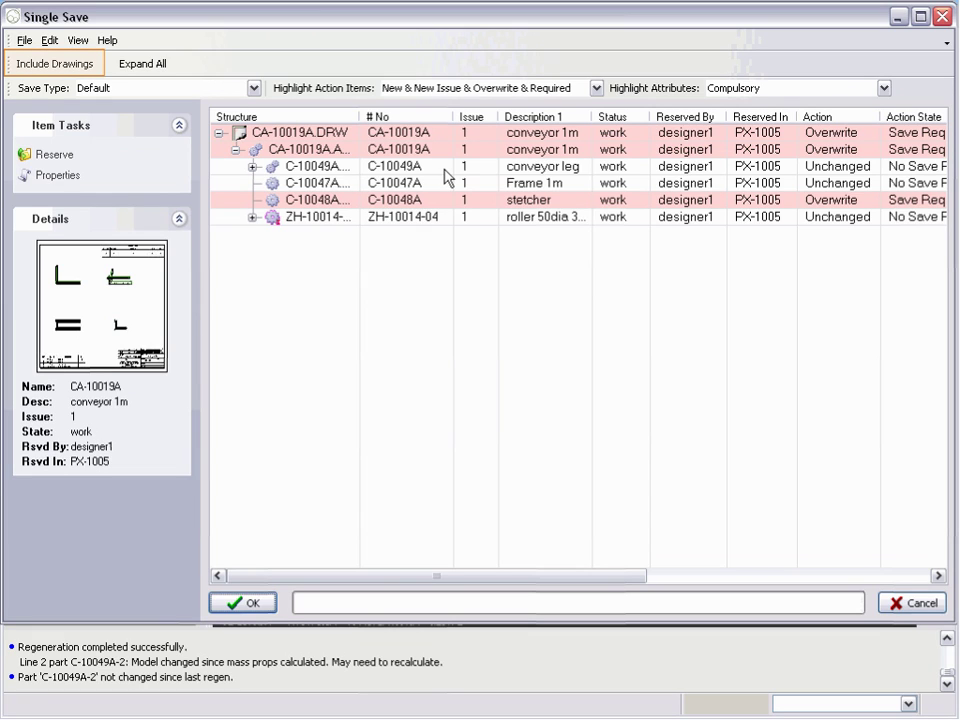
click(57, 64)
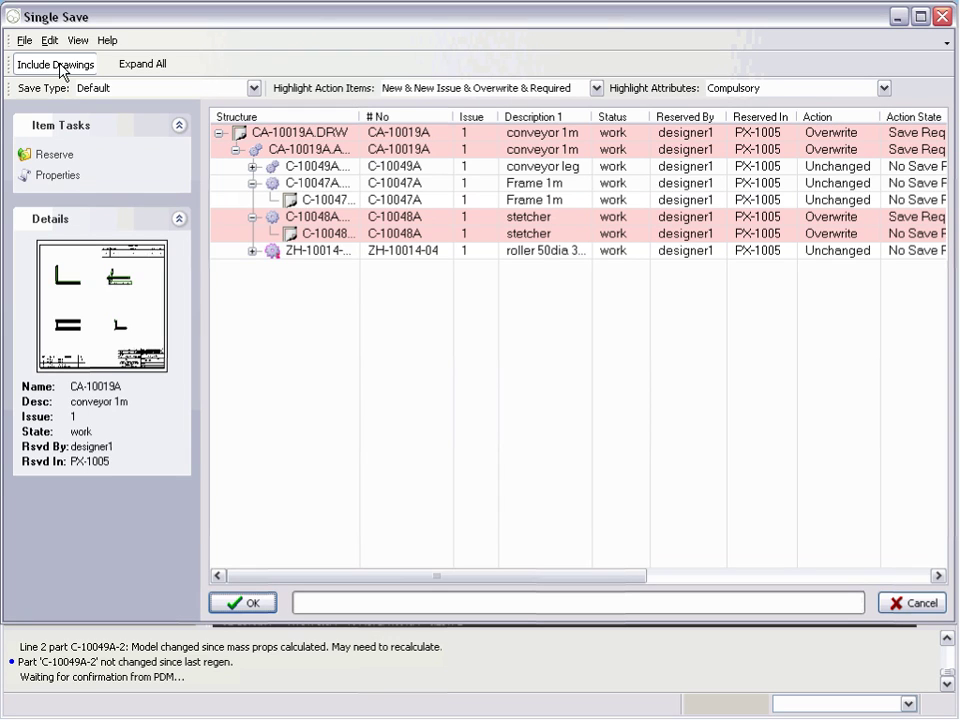
- Mark the C-10048A stretcher part and drawing as New and renumber both C-10048B
click(300, 216)
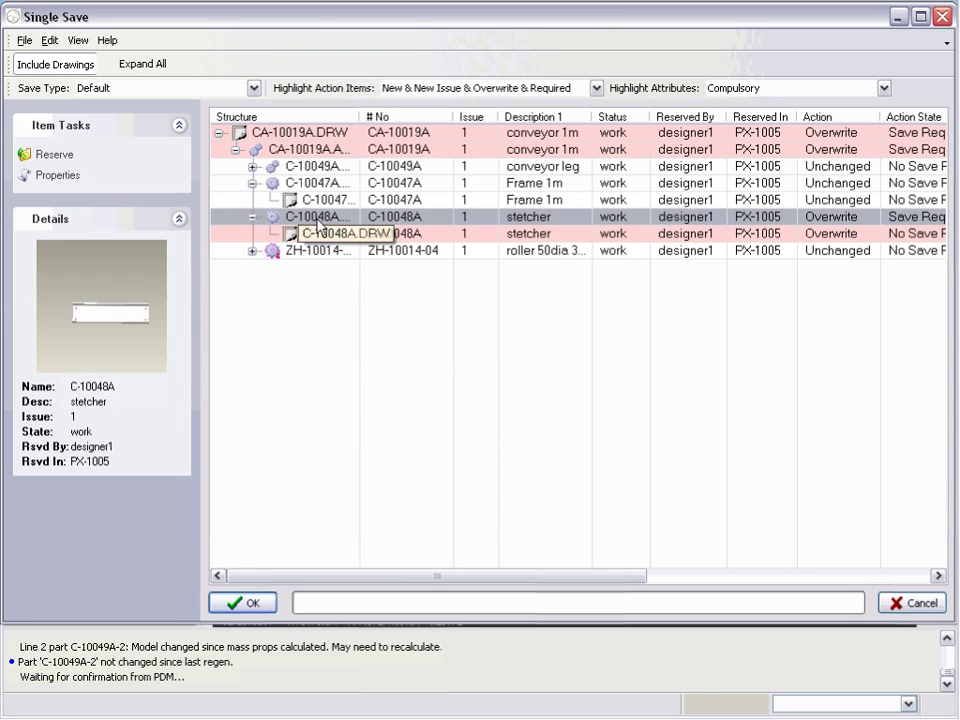
ctrl+click(328, 236)
right_click(329, 223)
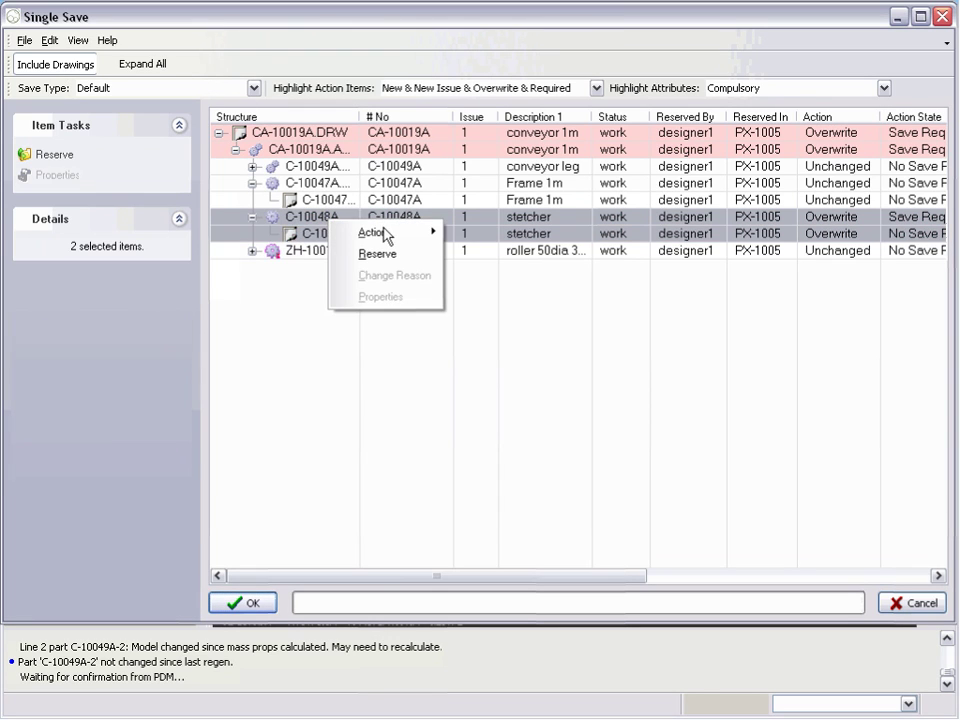
mouse_move(386, 234)
click(478, 255)
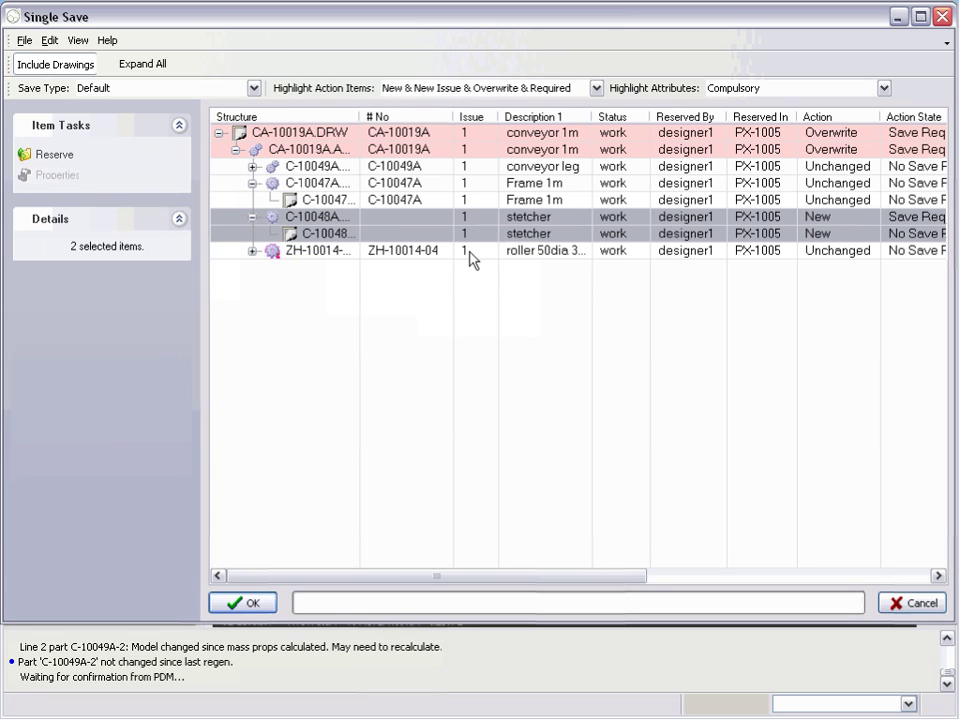
click(403, 218)
text(C)
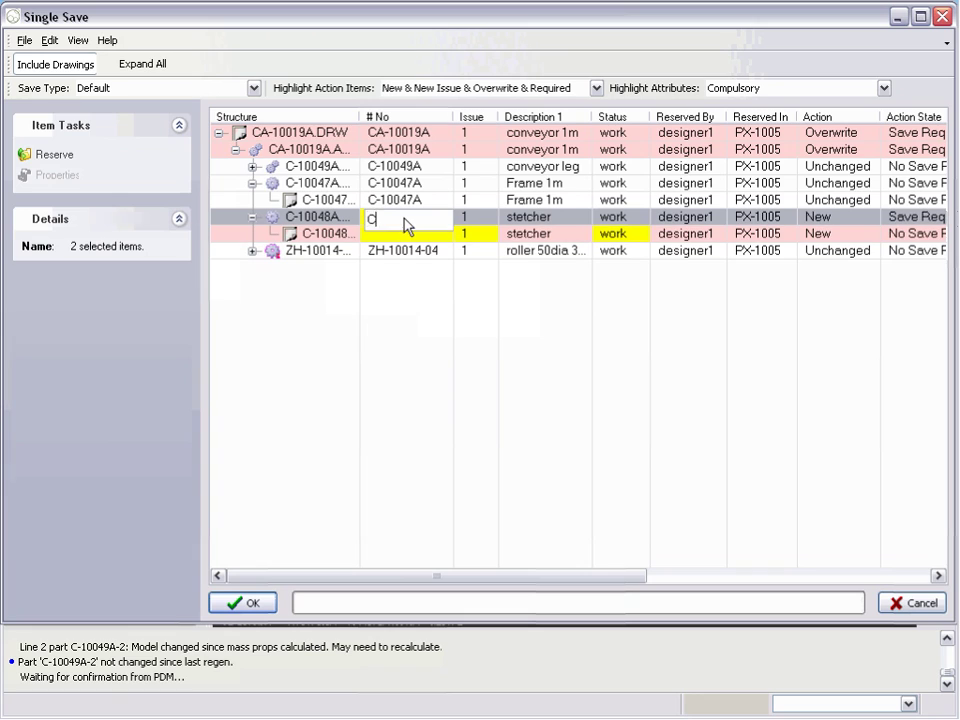
text(-10048B)
click(422, 289)
click(397, 236)
text(C-10)
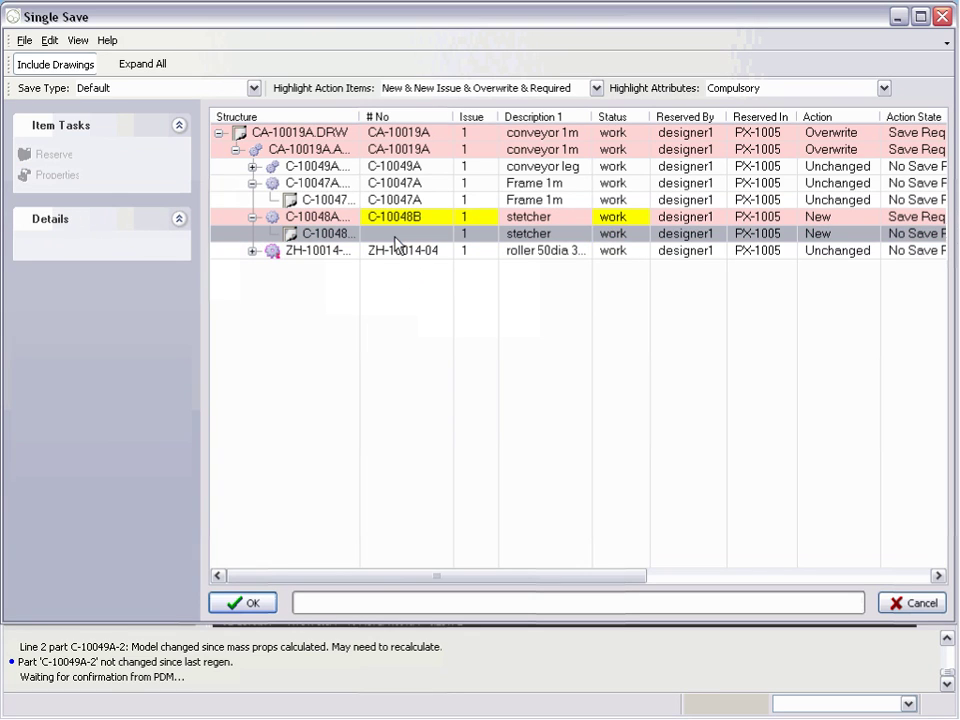
text(048B)
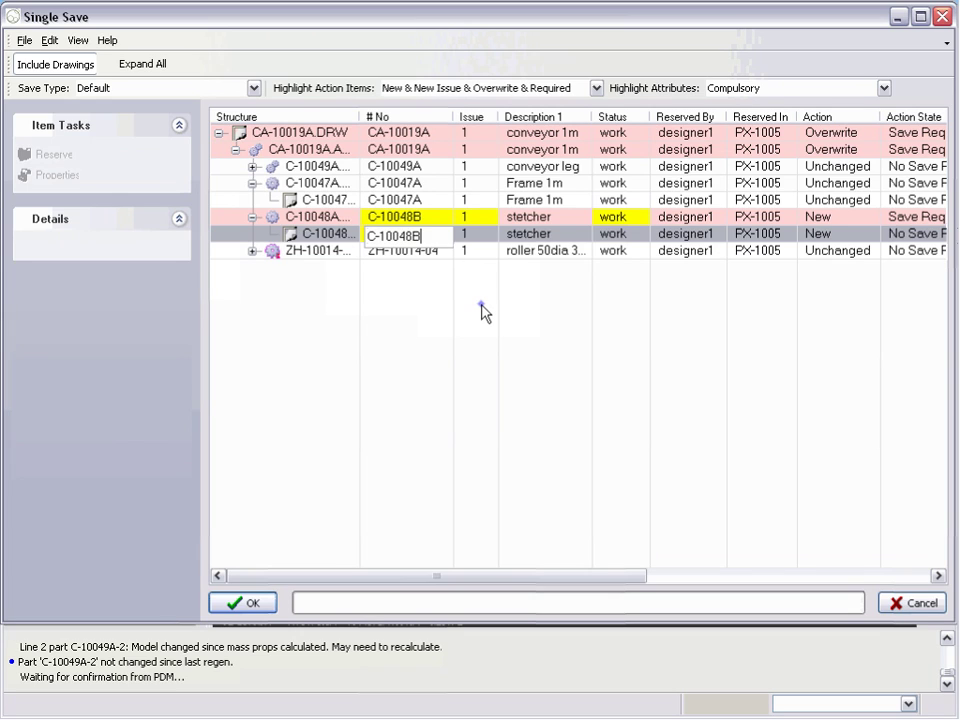
- Commit C-10048B for the stretcher drawing, then set CA-10019A drawing and assembly to New Issue 2
click(482, 313)
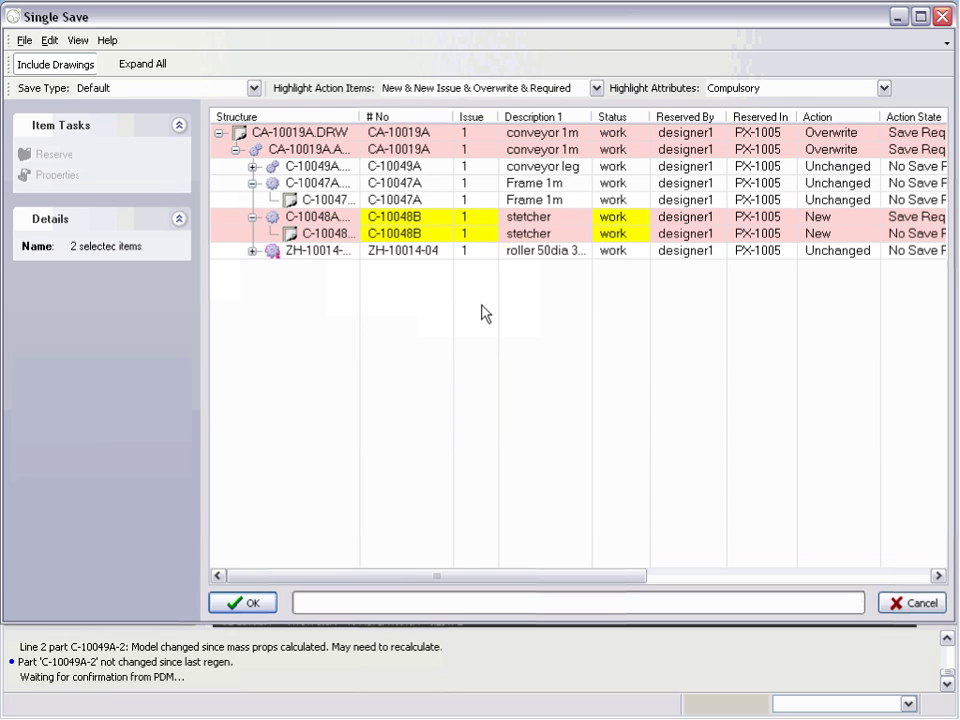
click(322, 132)
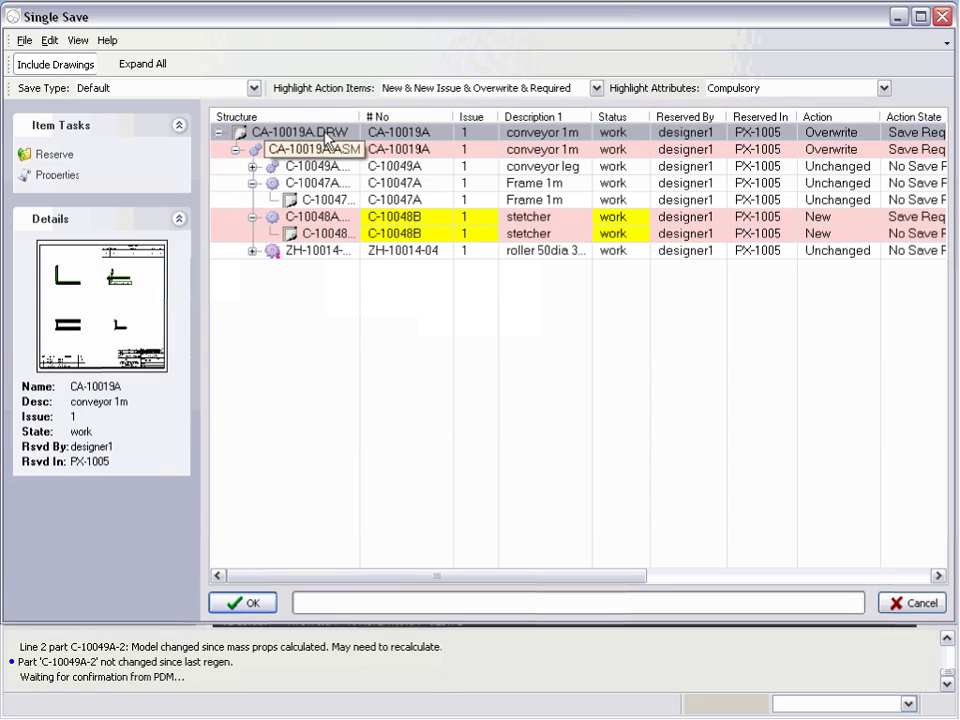
ctrl+click(337, 152)
right_click(339, 151)
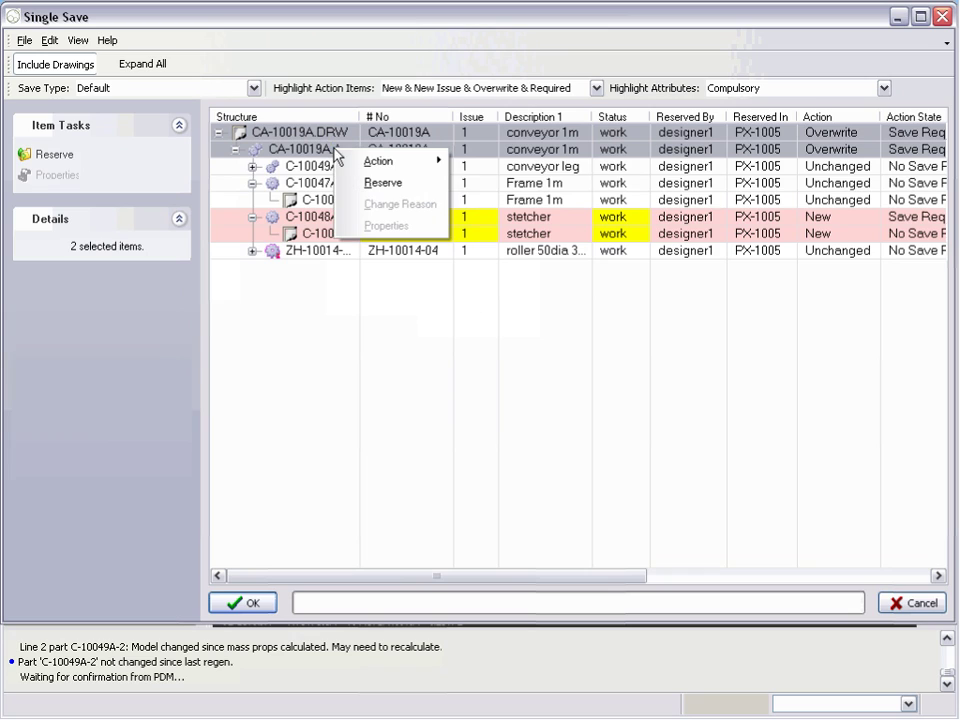
mouse_move(388, 161)
click(497, 204)
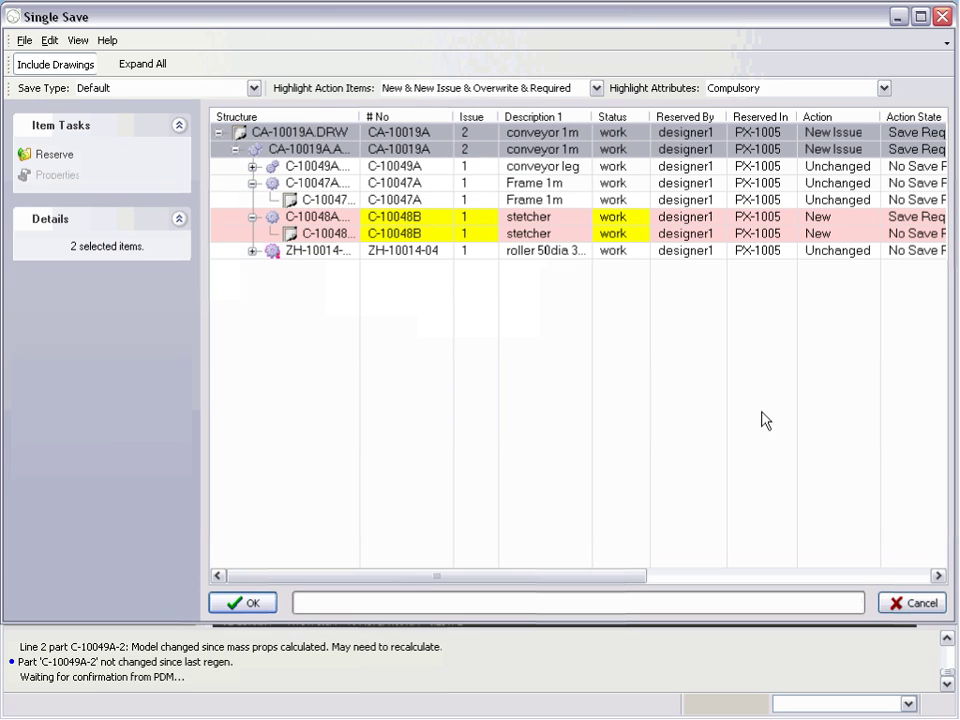
click(780, 577)
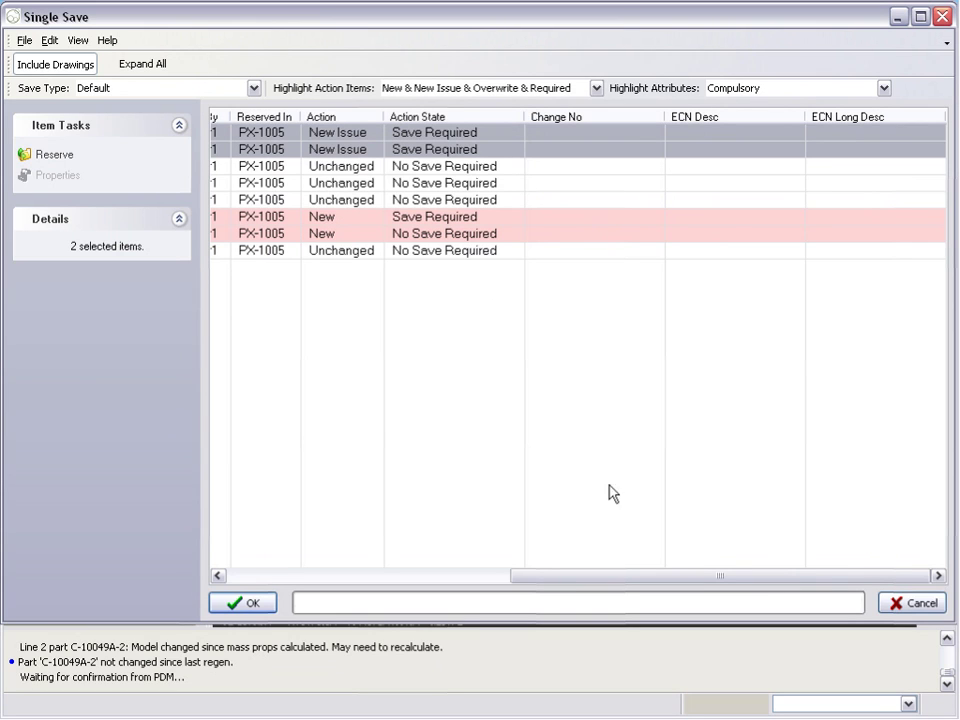
- Give both CA-10019A rows change reason ECN-1181, 'width increased', and 'width increased by 100mm'
right_click(536, 137)
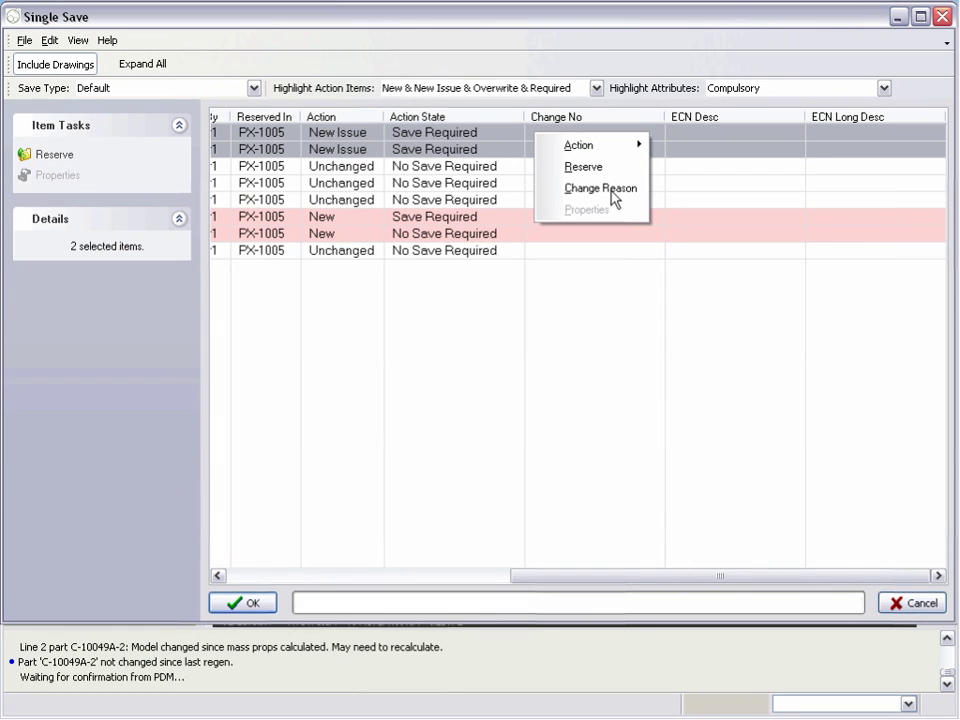
click(600, 188)
text(ECN-1181)
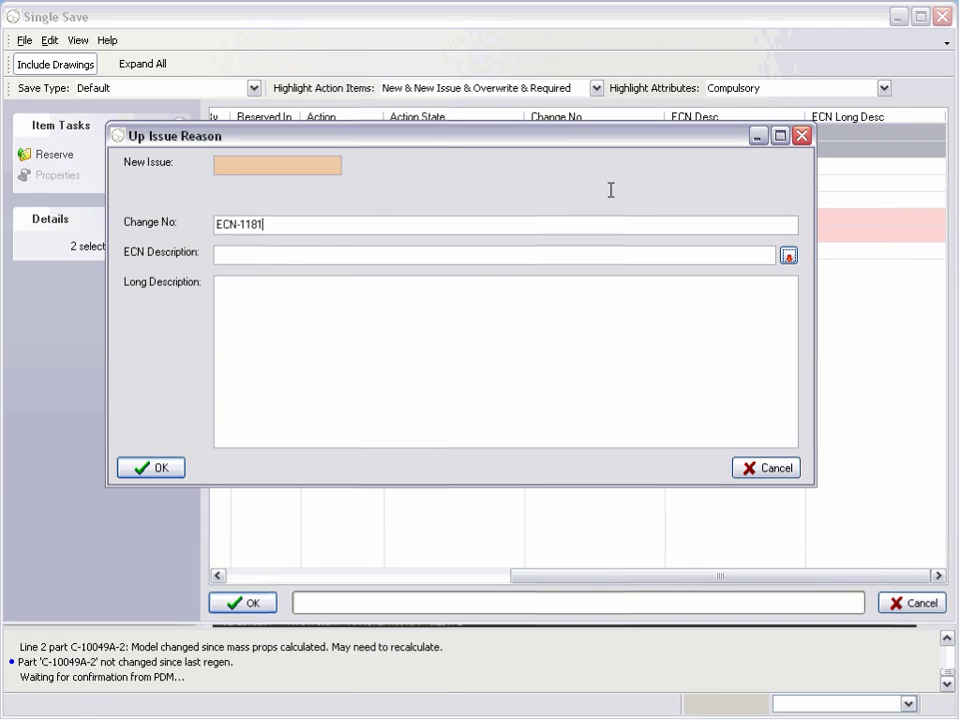
click(328, 252)
text(width increased)
click(580, 293)
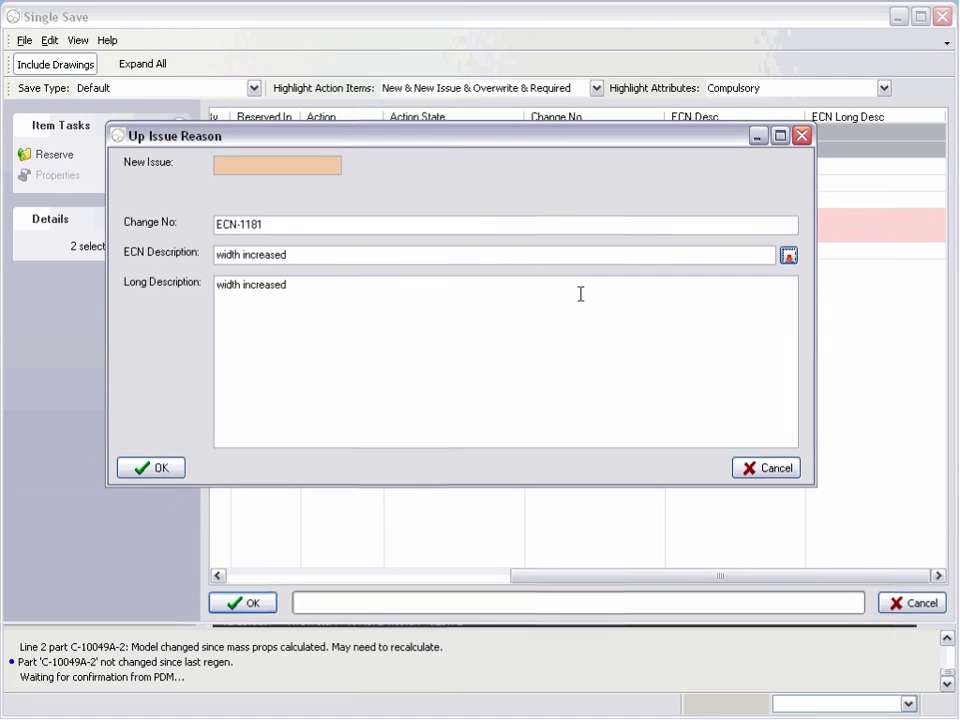
text(by 100mm)
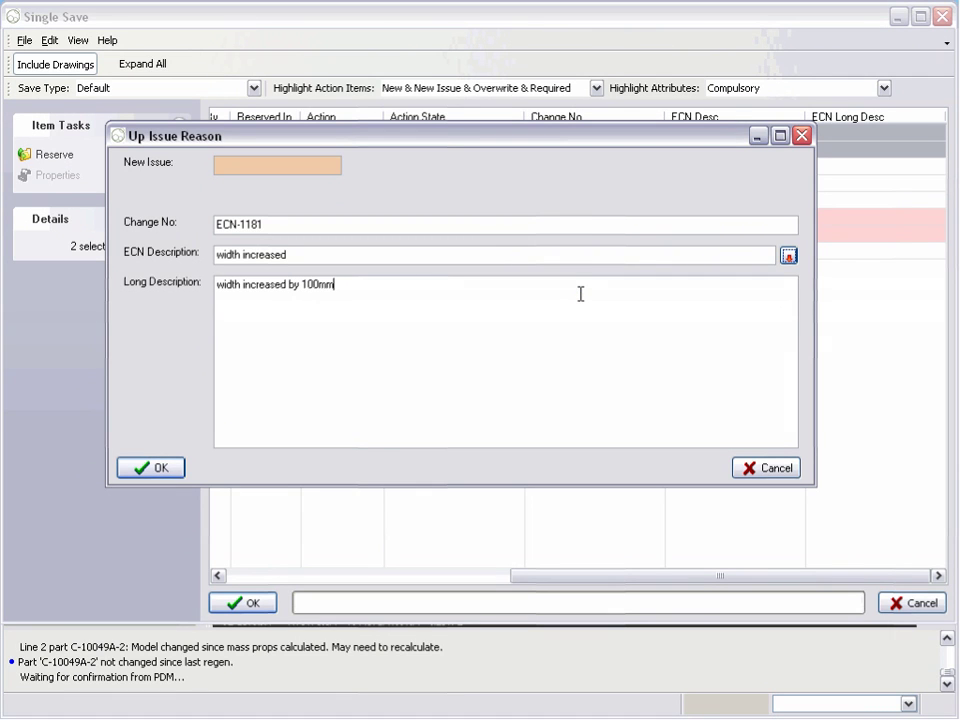
click(155, 468)
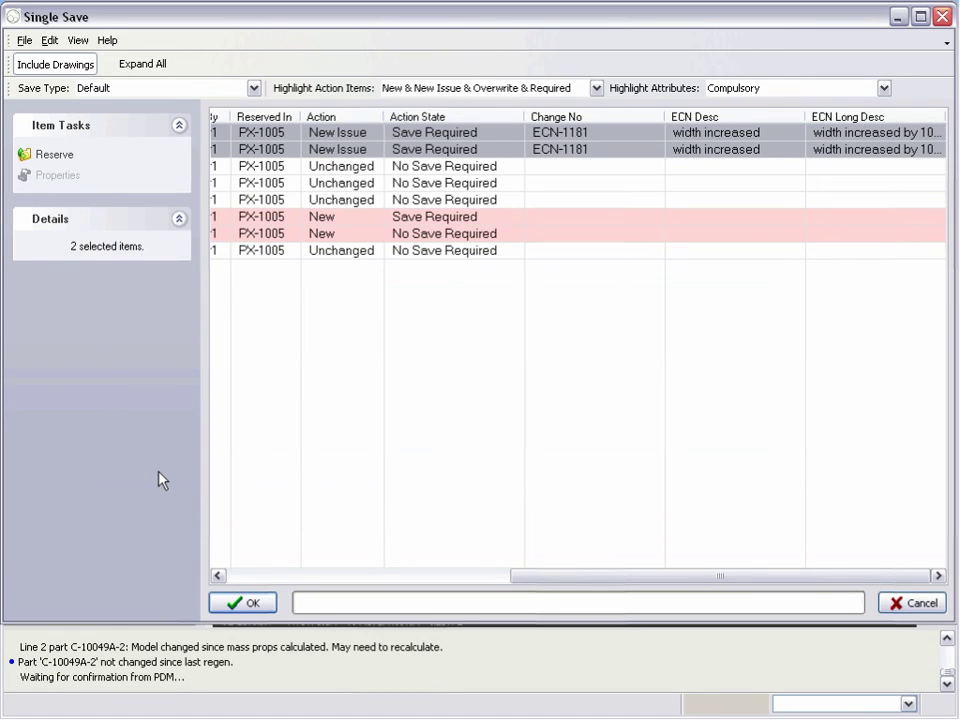
- Save the up-issued conveyor and all required items to DDM, then close the save report
click(316, 576)
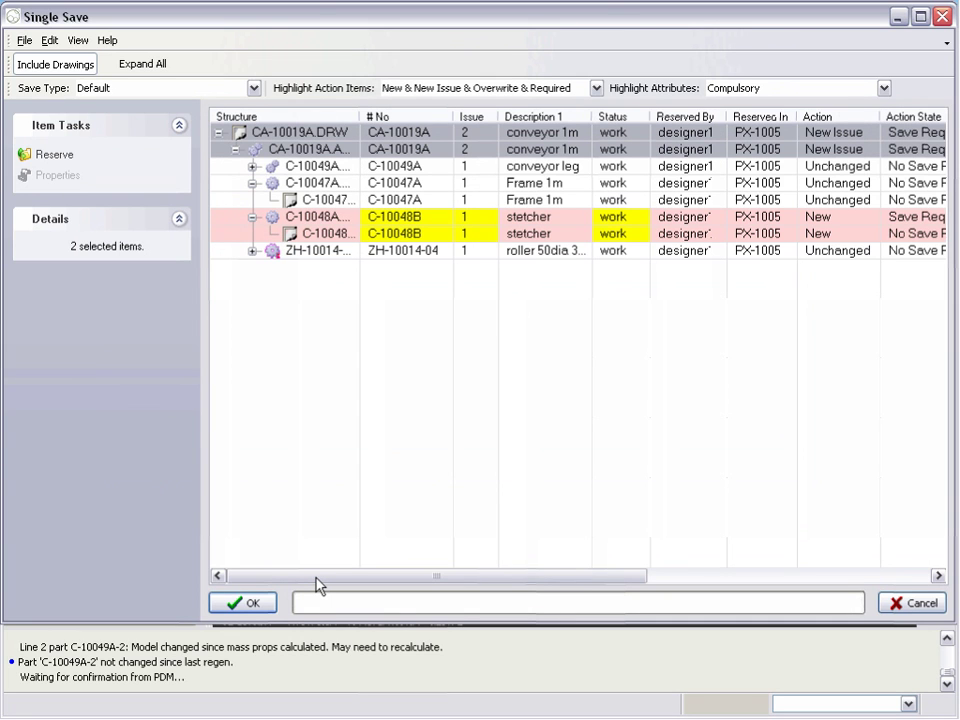
click(250, 604)
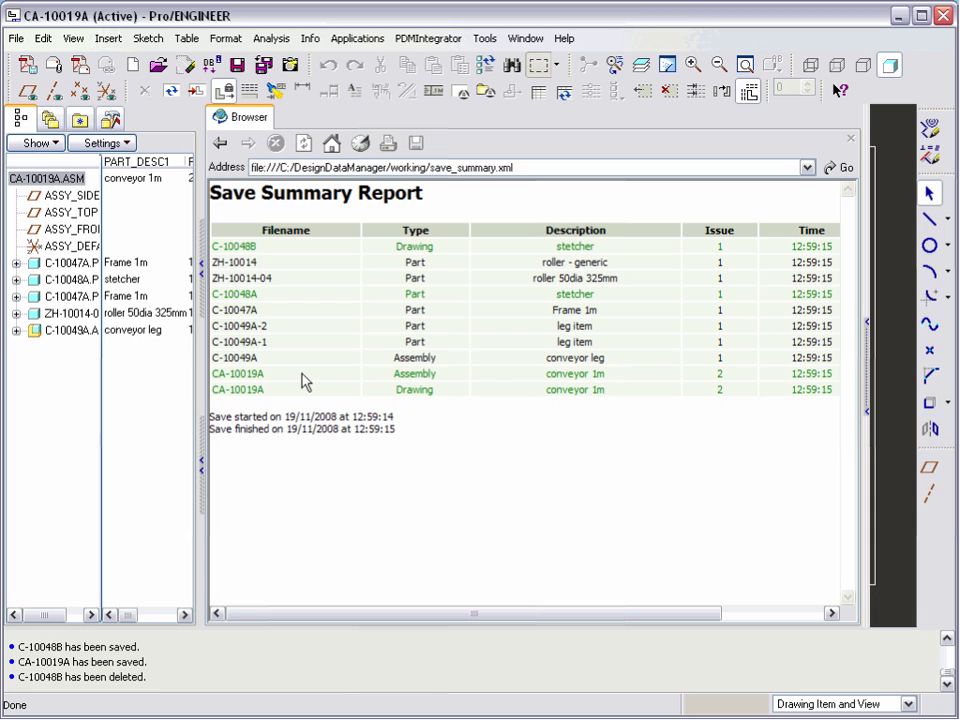
click(866, 369)
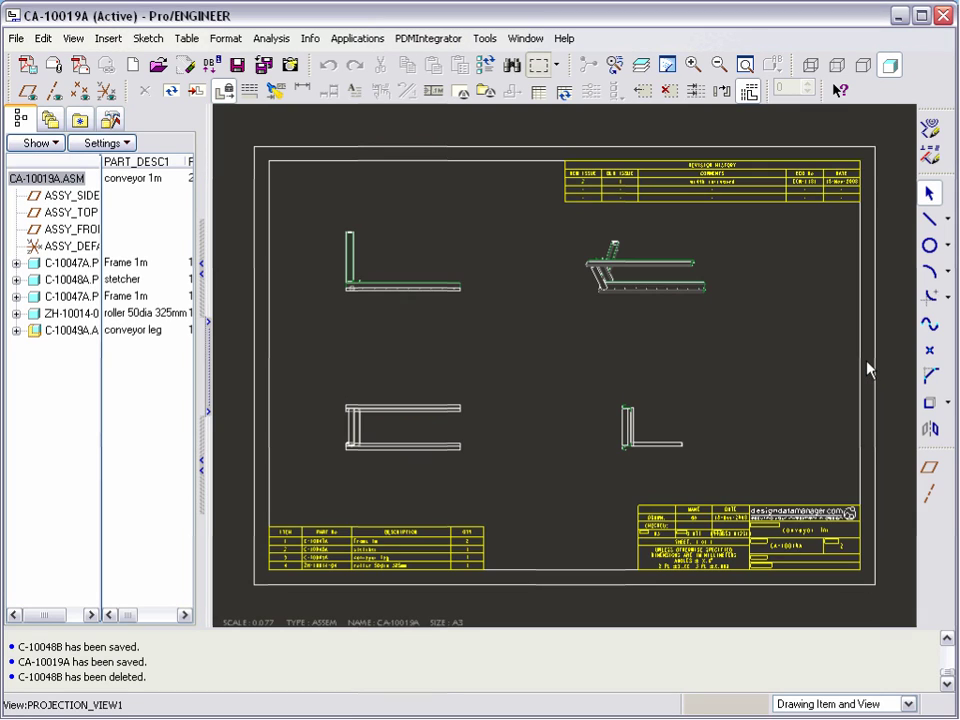
- Zoom in on the drawing's revision table to confirm issue 2, 'width increased', ECN-1181
click(692, 63)
click(567, 157)
click(861, 212)
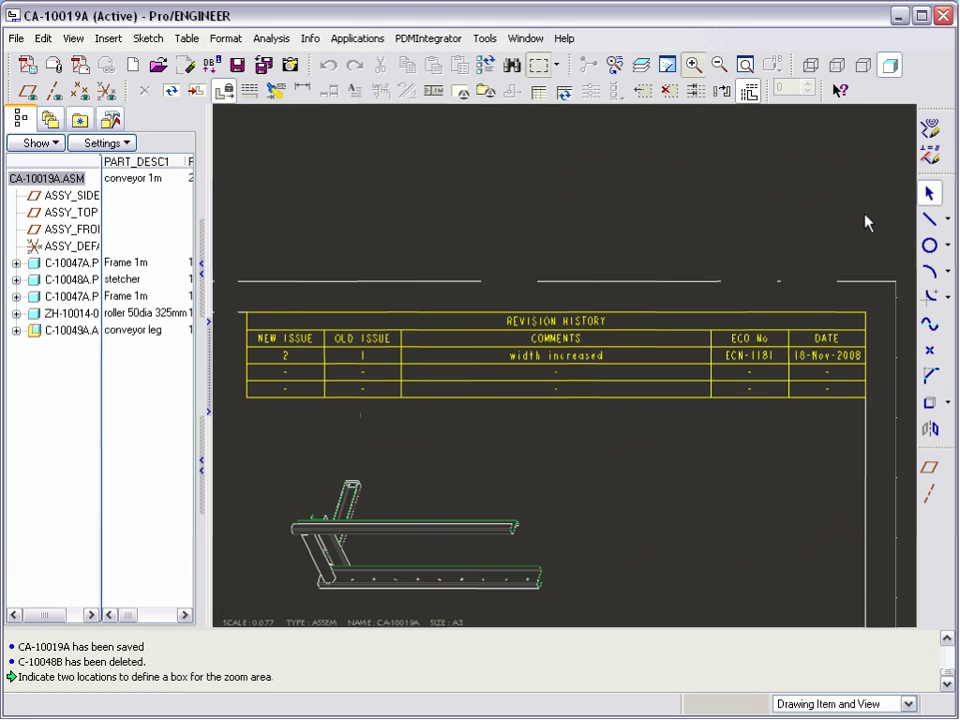
click(420, 38)
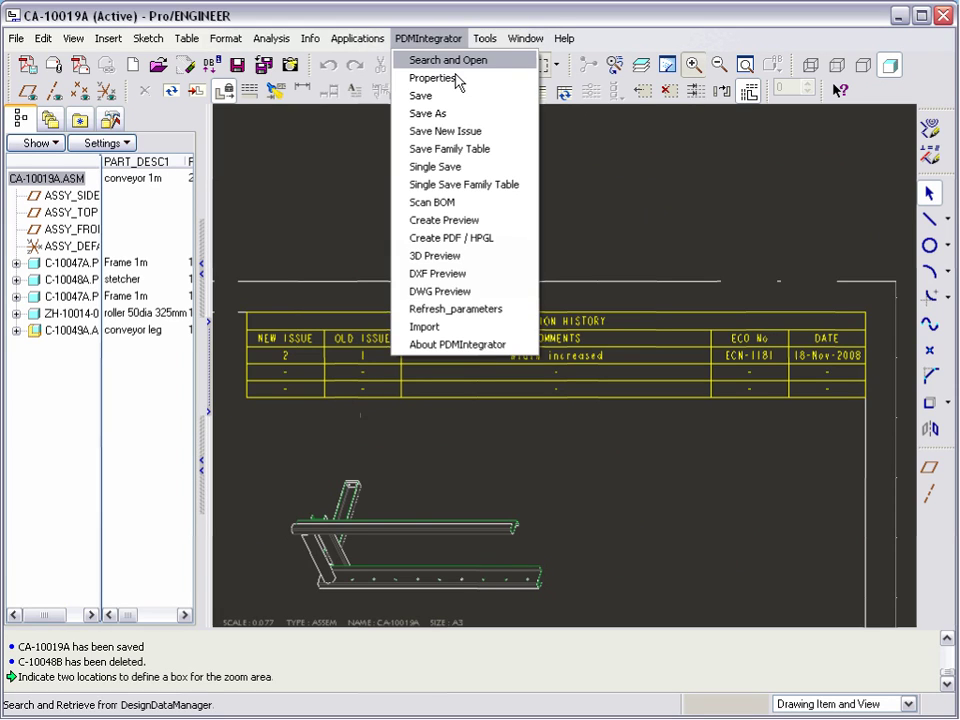
click(435, 79)
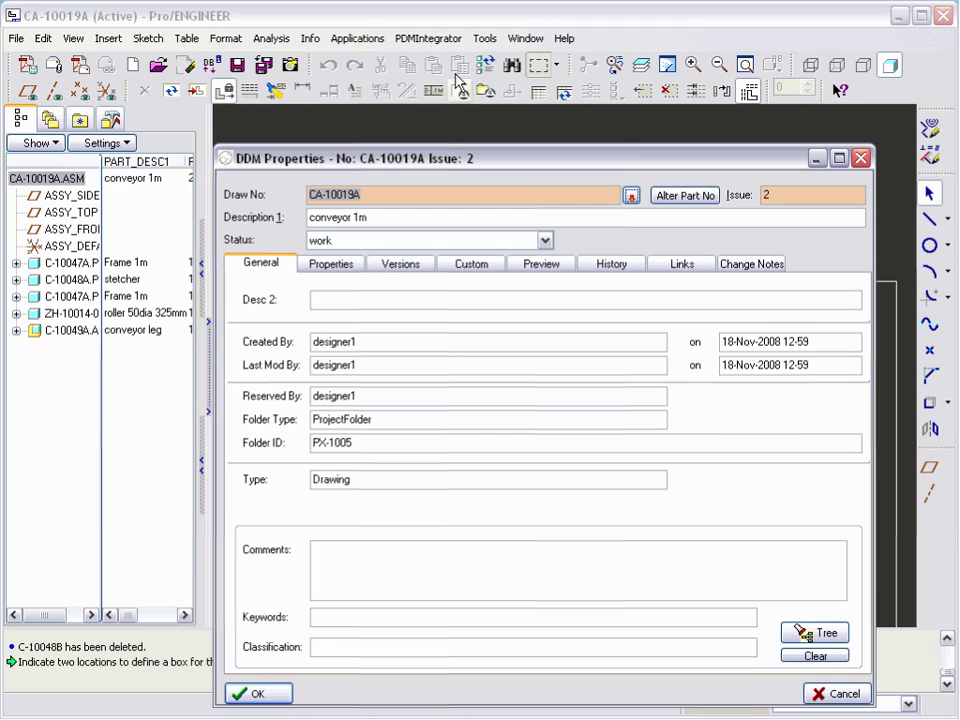
click(679, 264)
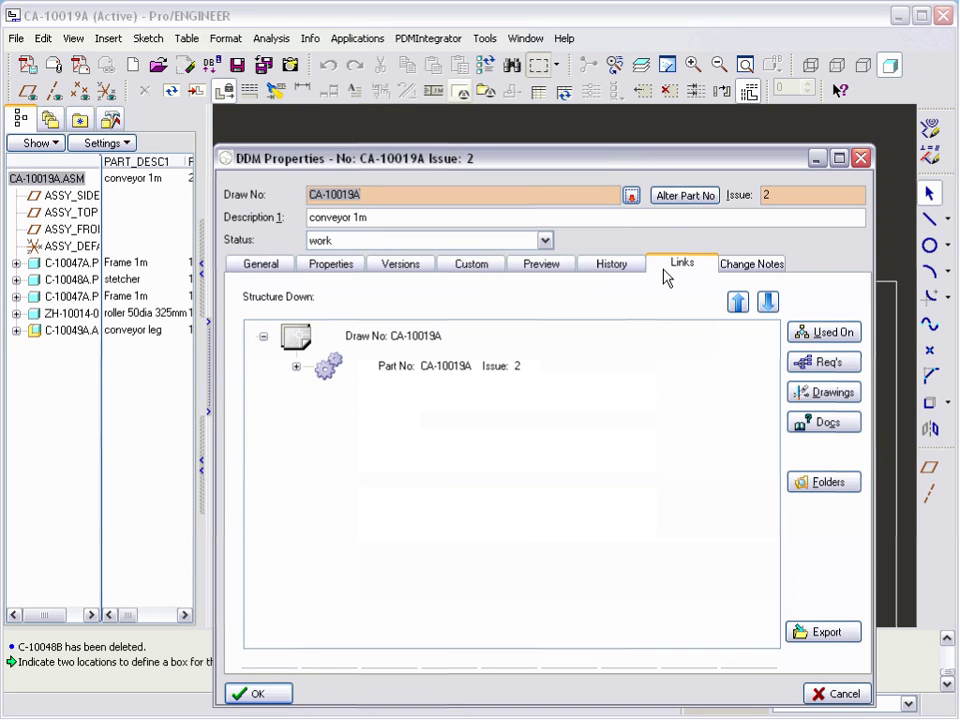
click(296, 368)
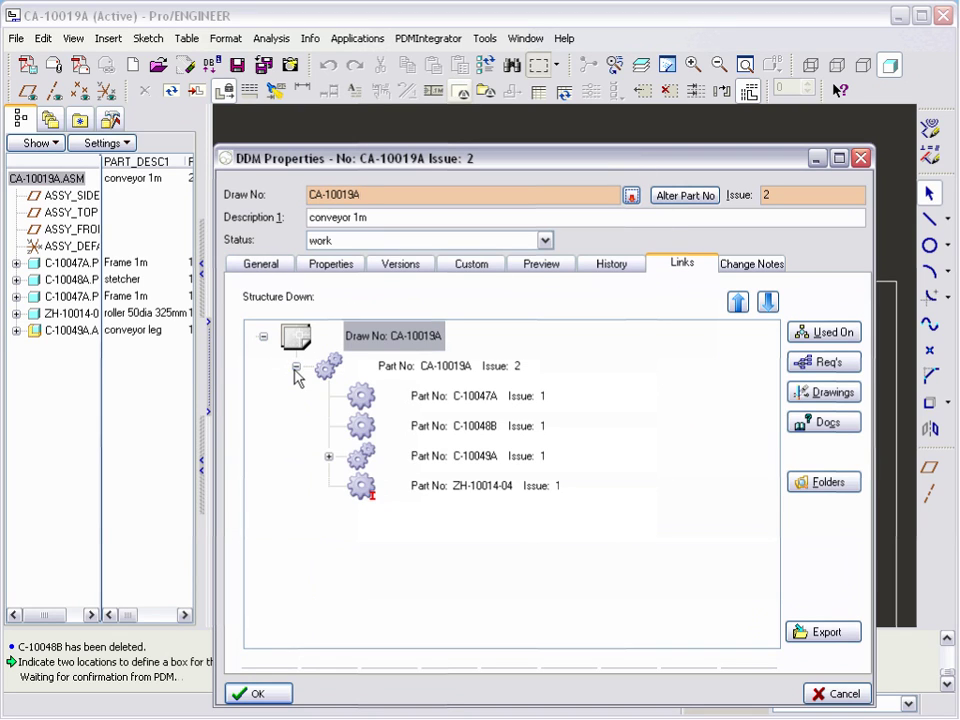
click(507, 432)
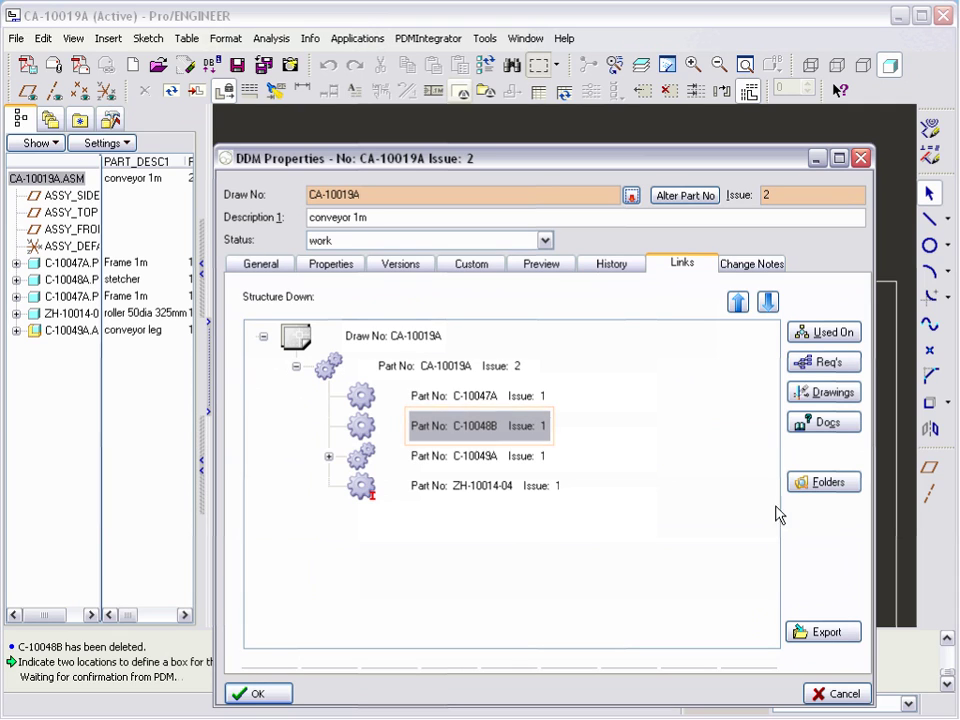
click(850, 695)
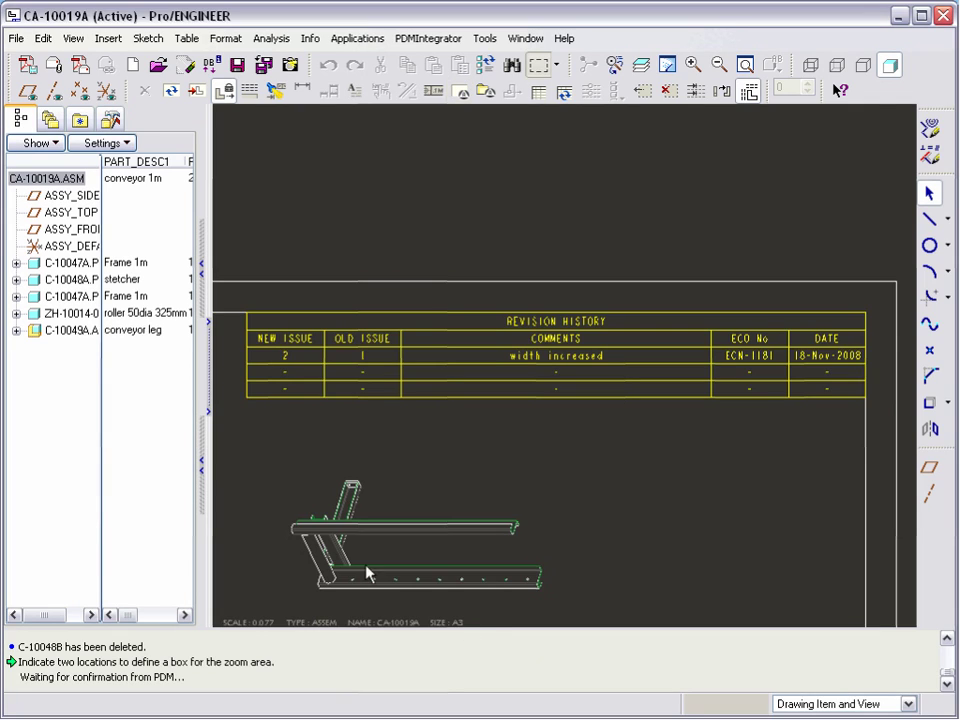
- Rerun the PX-1005 drawing search in DesignDataManager and select the new C-10048B drawing
click(157, 66)
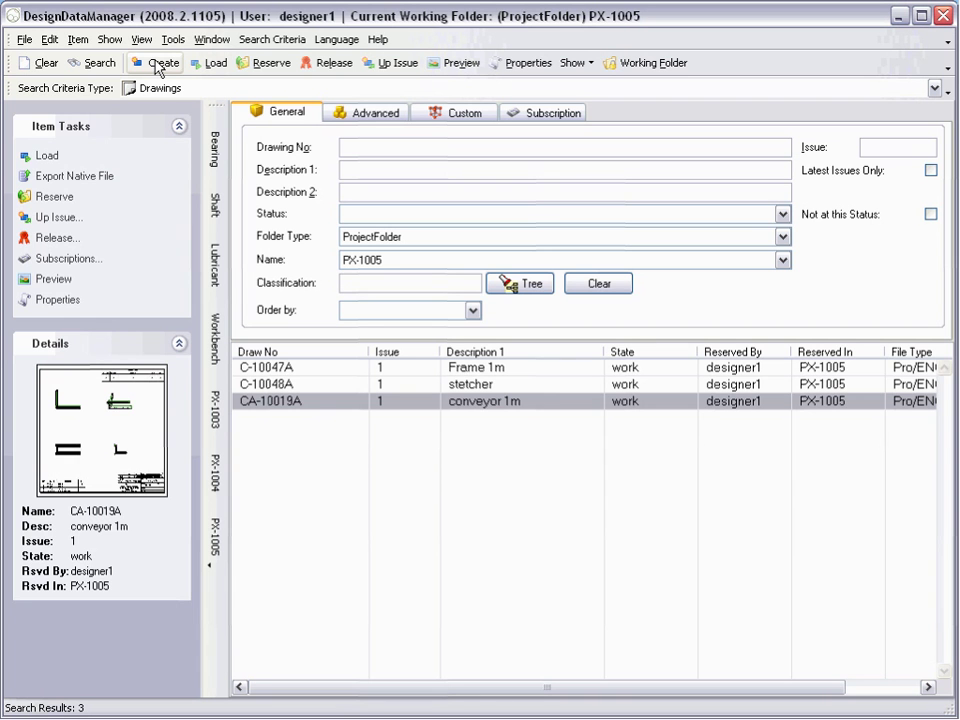
click(100, 64)
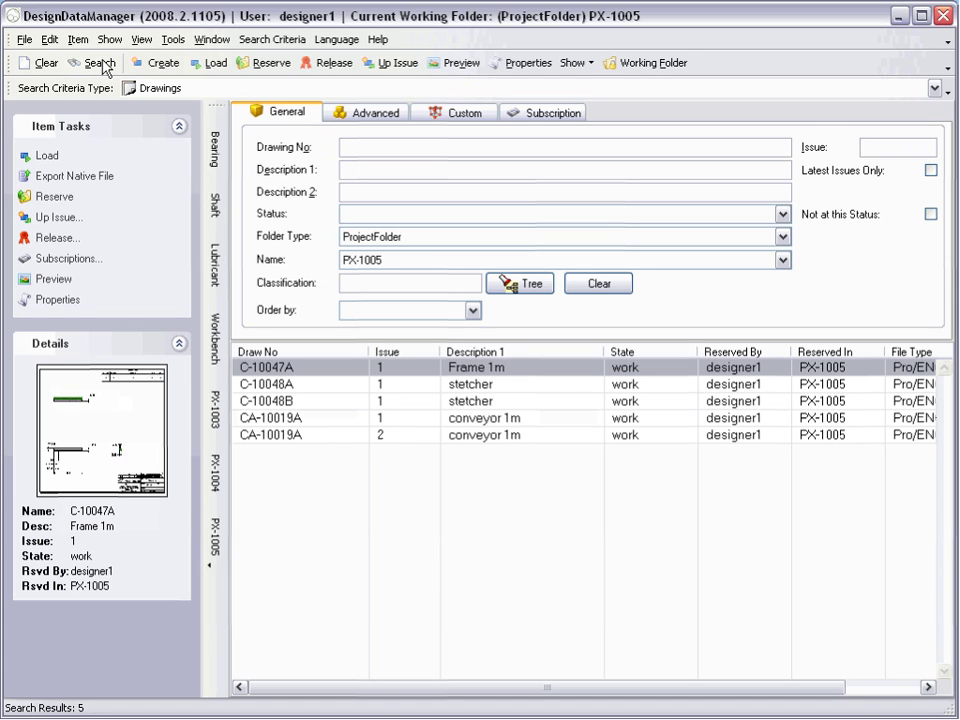
click(313, 405)
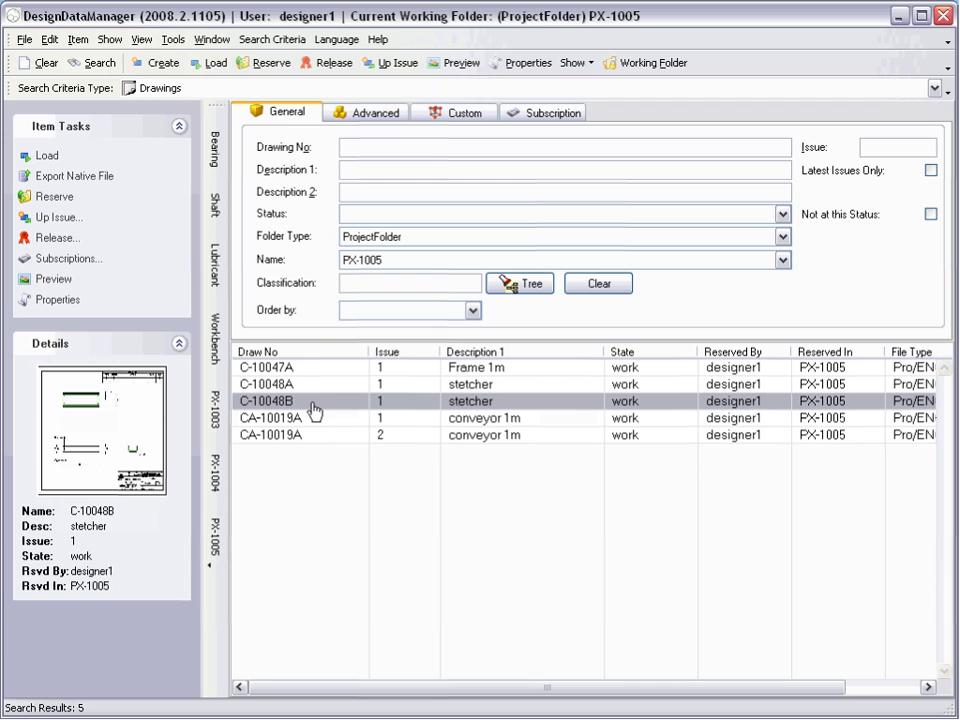
- Preview the C-10048B drawing as a PDF in Acrobat, showing its 340.00 width
click(48, 279)
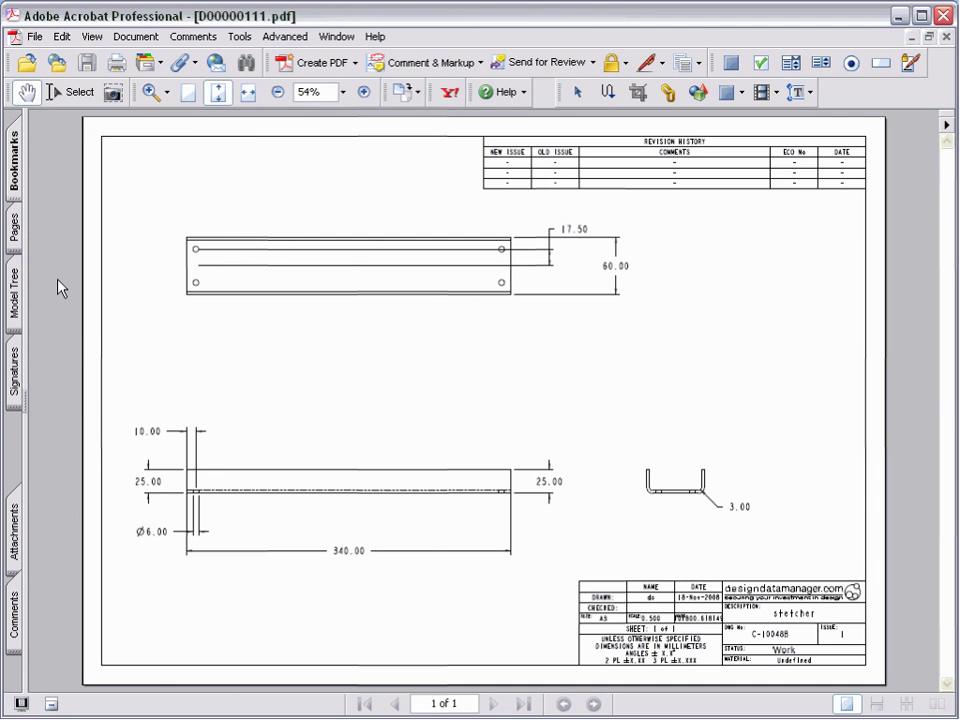